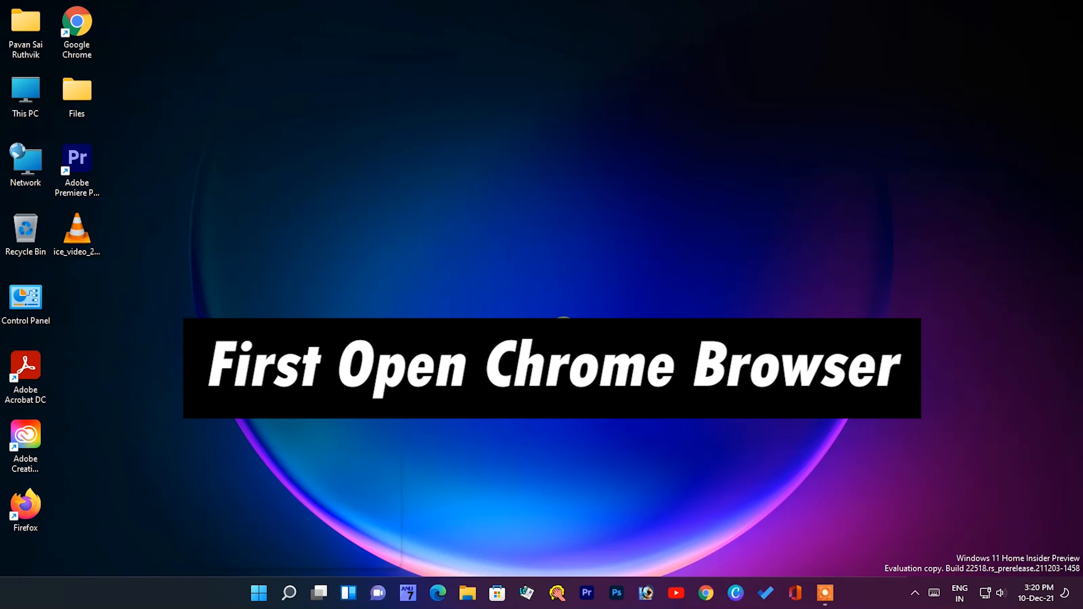
Open Chrome, search Google for "canva" and go to the Canva website.
{"action": "left_click", "coordinate": [713, 604]}
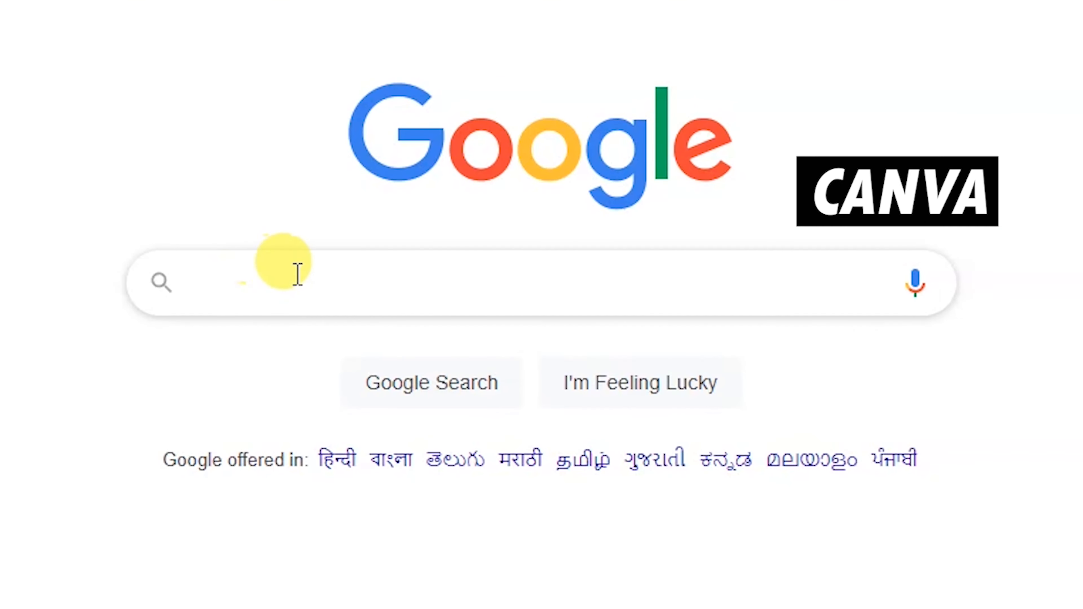
{"action": "left_click", "coordinate": [411, 269]}
{"action": "type", "text": "canva"}
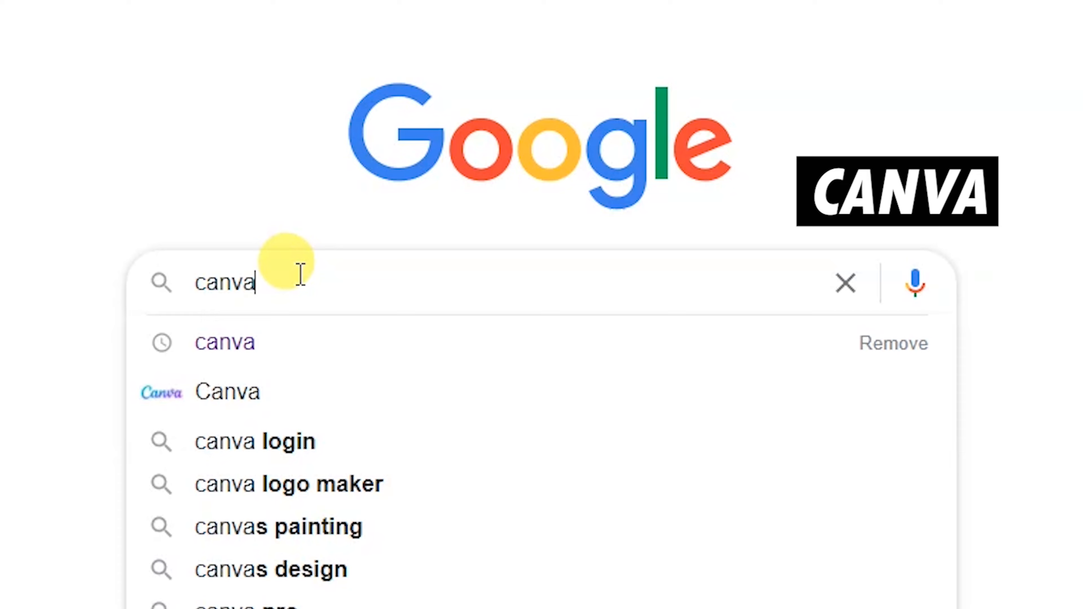
{"action": "key", "text": "Return"}
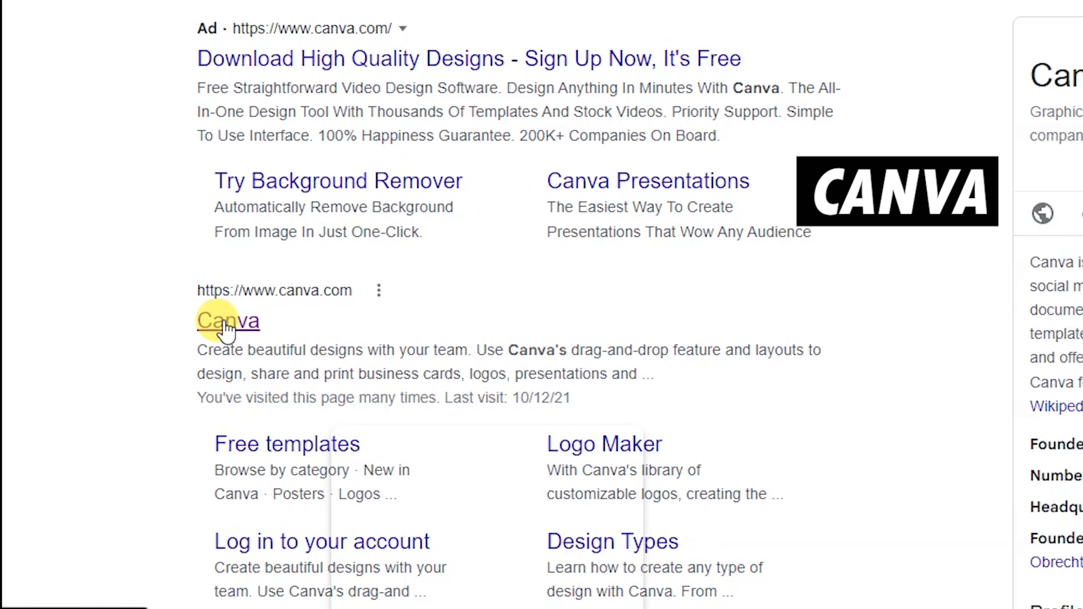
{"action": "left_click", "coordinate": [226, 323]}
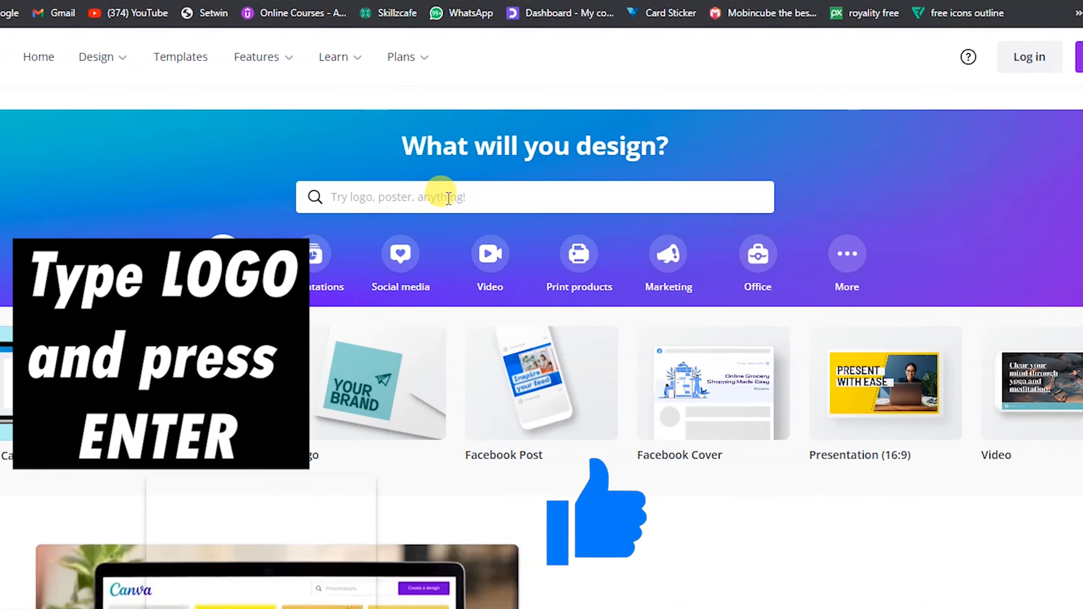
Search Canva's design types for "logo" and start a blank logo design.
{"action": "left_click", "coordinate": [449, 197]}
{"action": "type", "text": "lo"}
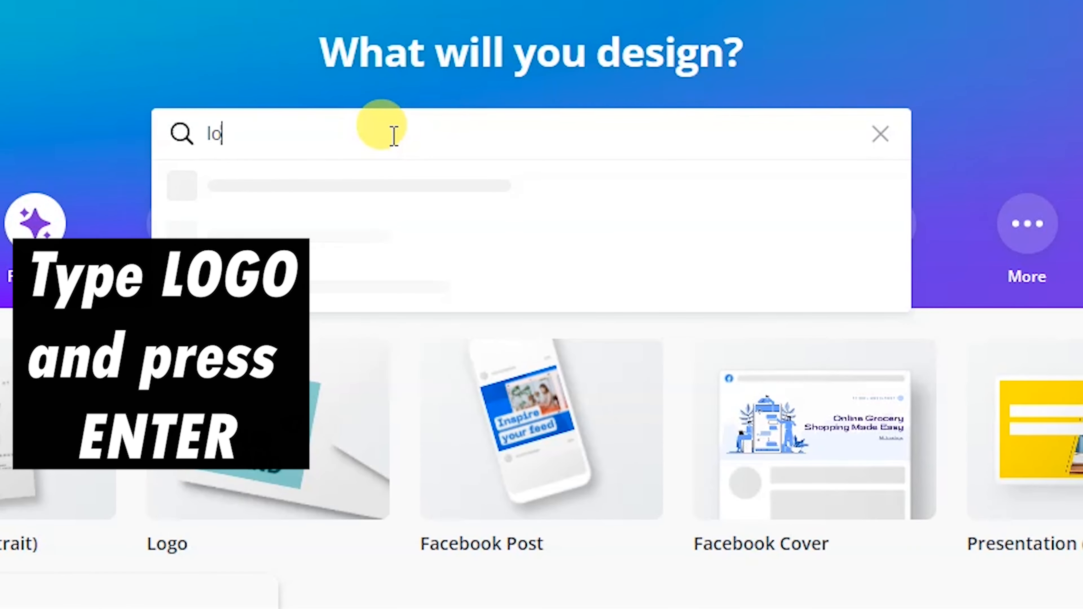
{"action": "type", "text": "go"}
{"action": "key", "text": "Return"}
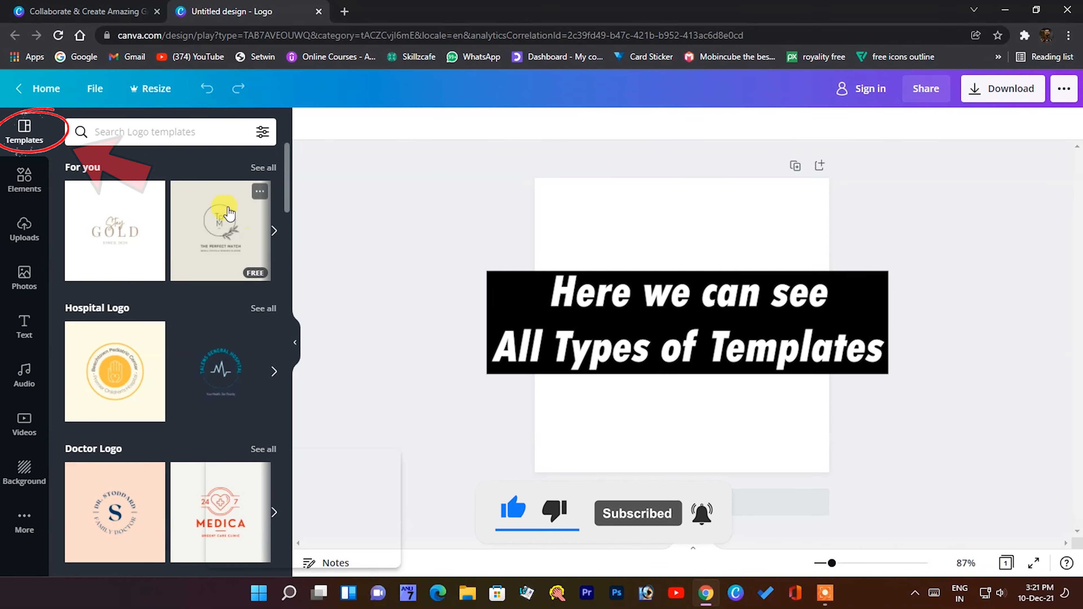
Show all Computer Logo templates and apply the animated black Radtek Infinity template to the page.
{"action": "scroll", "coordinate": [197, 357], "scroll_direction": "down", "scroll_amount": 10}
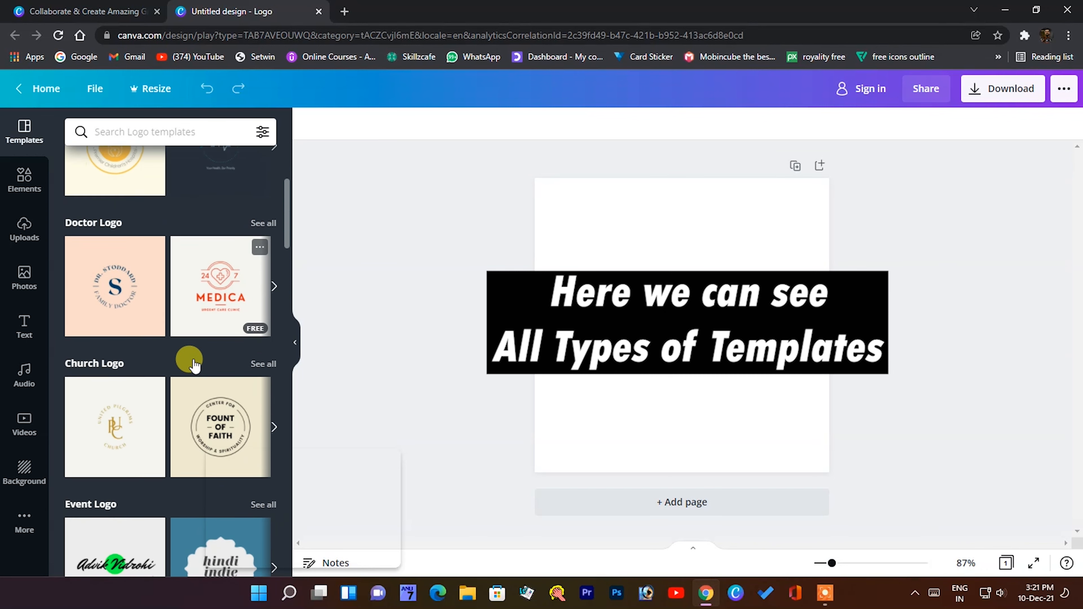
{"action": "scroll", "coordinate": [194, 365], "scroll_direction": "down", "scroll_amount": 5}
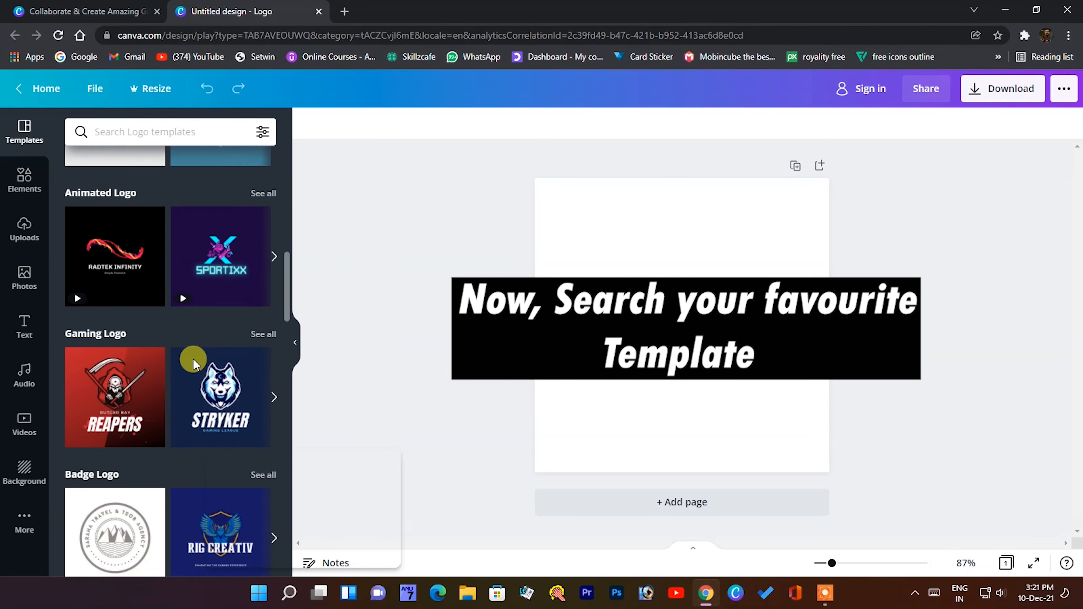
{"action": "scroll", "coordinate": [194, 365], "scroll_direction": "down", "scroll_amount": 2}
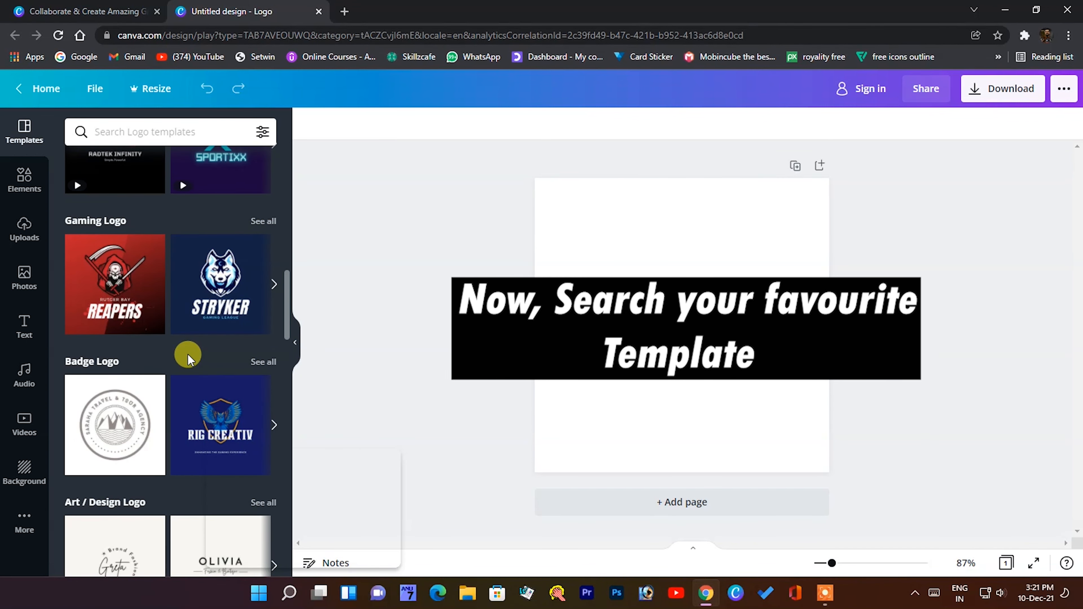
{"action": "scroll", "coordinate": [189, 360], "scroll_direction": "down", "scroll_amount": 5}
{"action": "scroll", "coordinate": [190, 360], "scroll_direction": "down", "scroll_amount": 6}
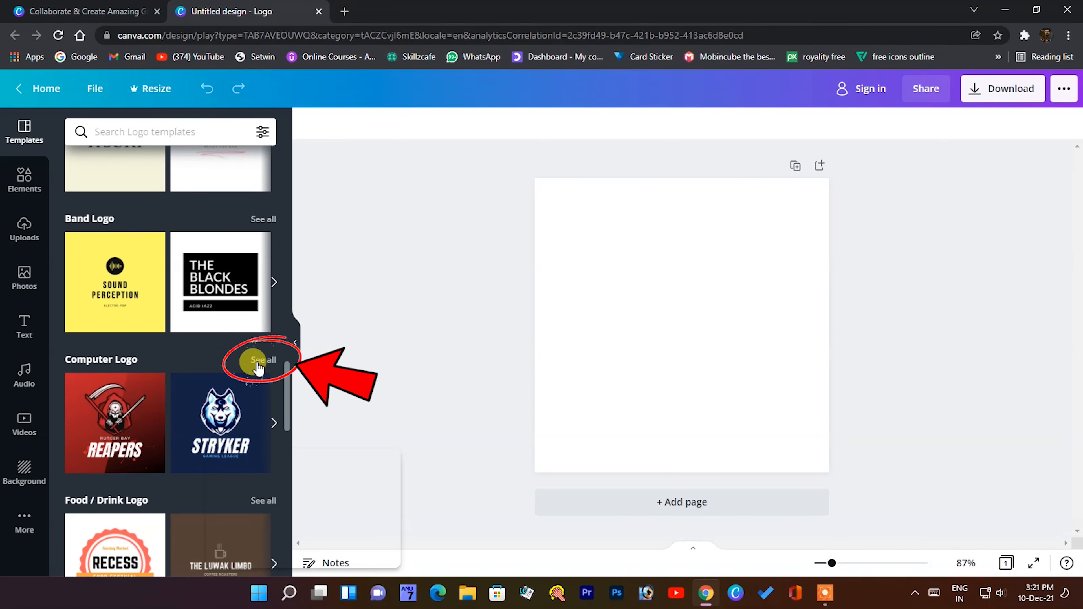
{"action": "left_click", "coordinate": [264, 360]}
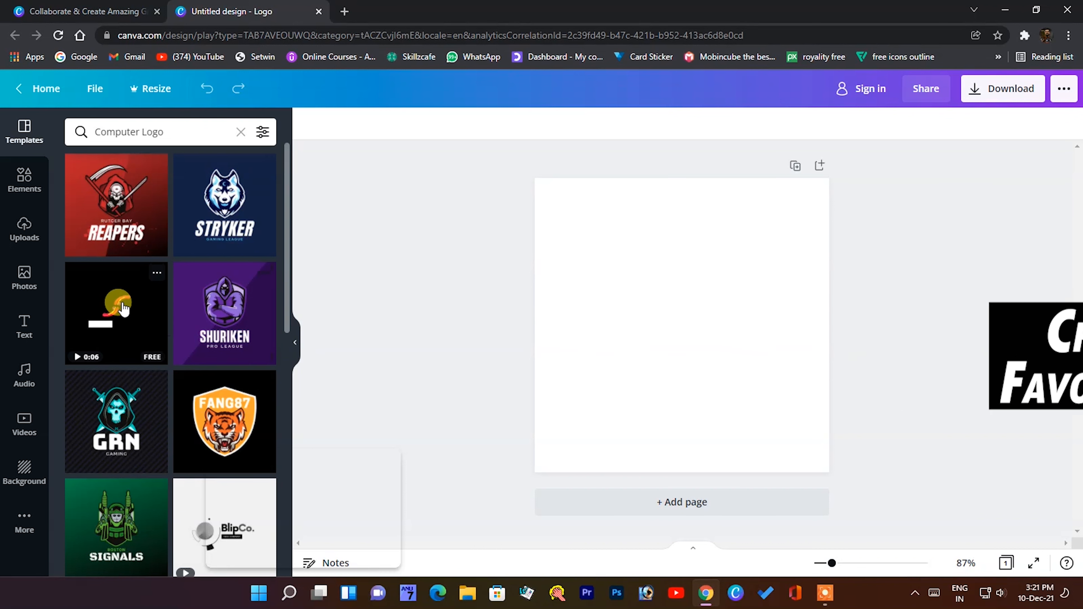
{"action": "left_click", "coordinate": [124, 308]}
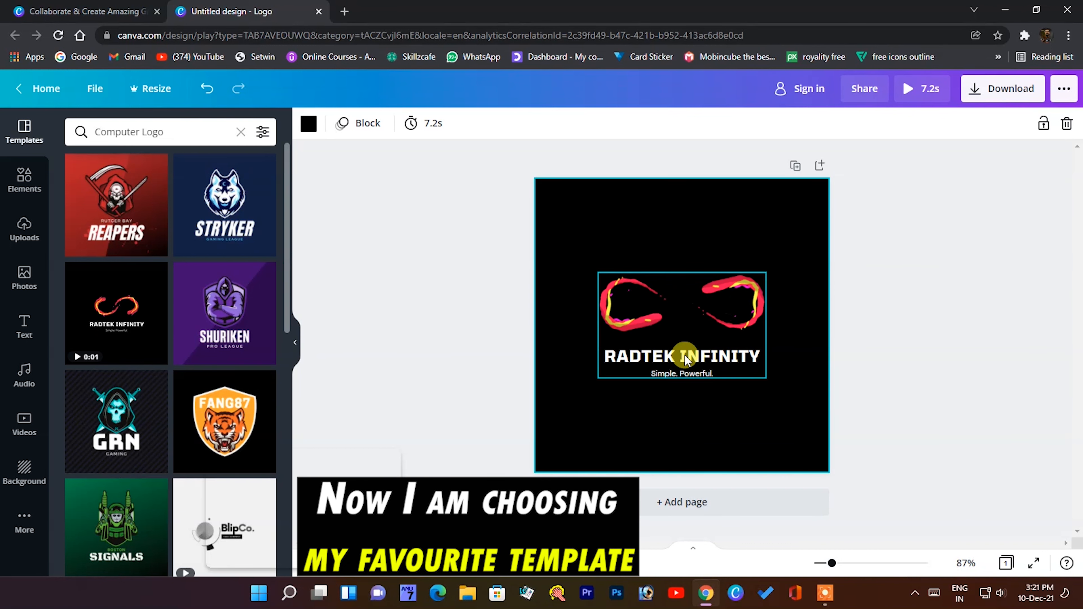
Ungroup the logo's elements and replace the title "RADTEK INFINITY" with "PR TECHNICAL".
{"action": "left_click", "coordinate": [690, 360]}
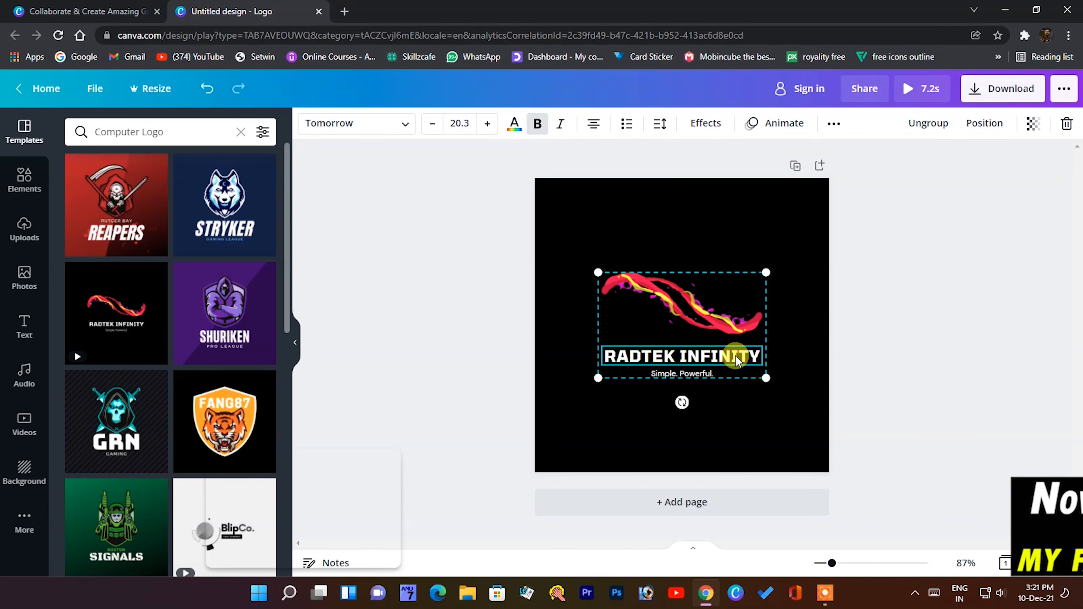
{"action": "left_click", "coordinate": [928, 128]}
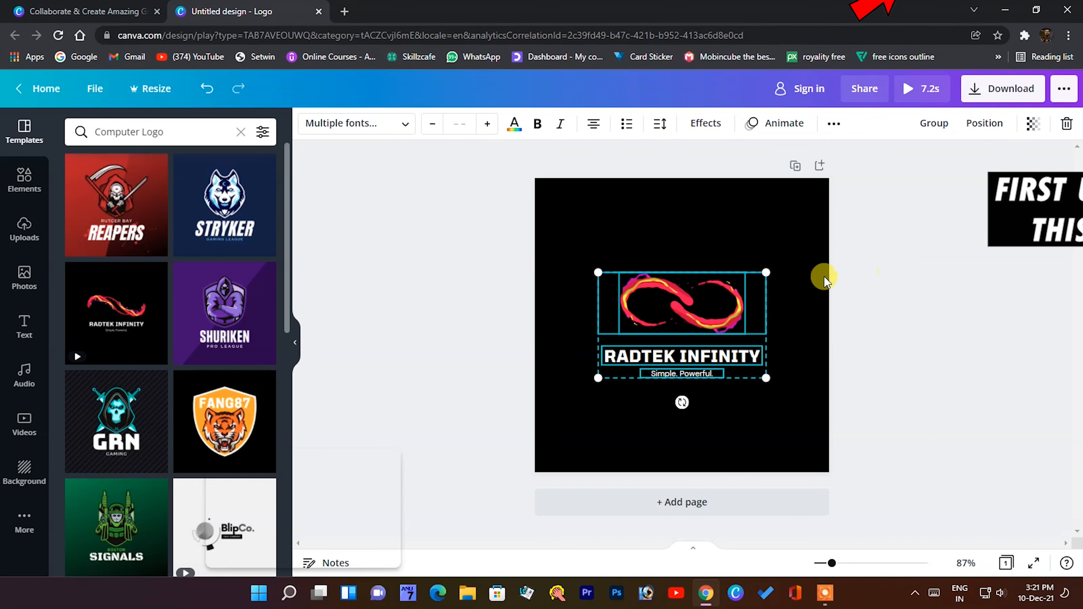
{"action": "left_click", "coordinate": [744, 358]}
{"action": "double_click", "coordinate": [744, 358]}
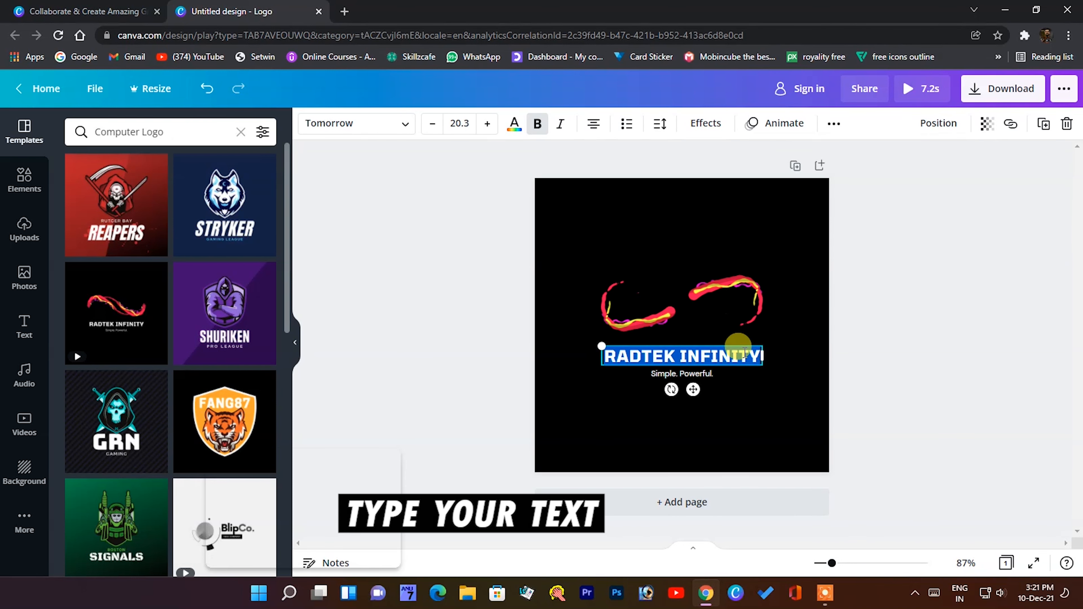
{"action": "key", "text": "BackSpace"}
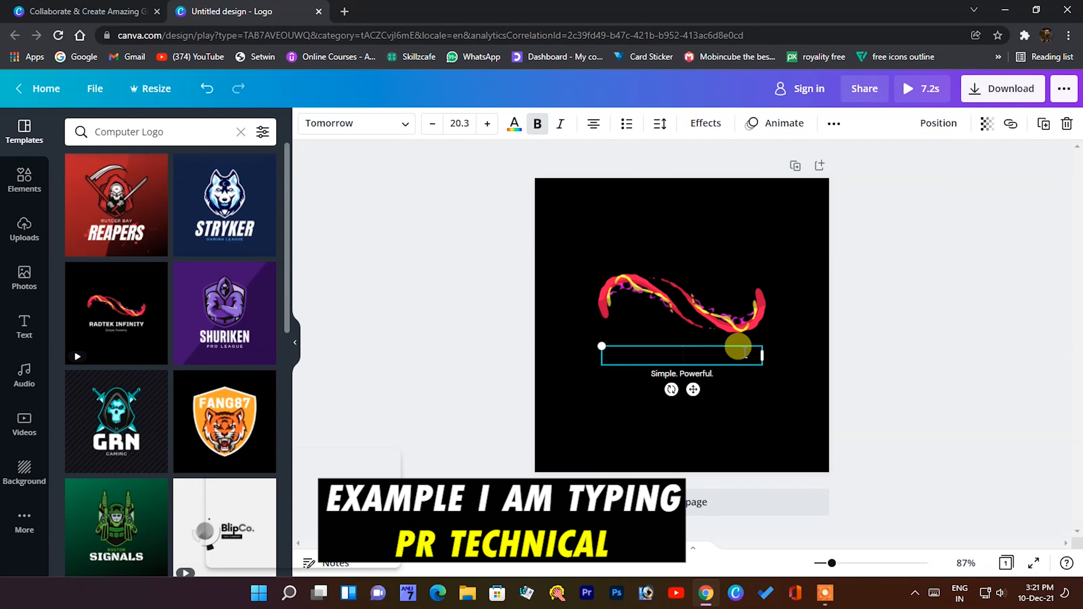
{"action": "type", "text": "PR TECHNICAL"}
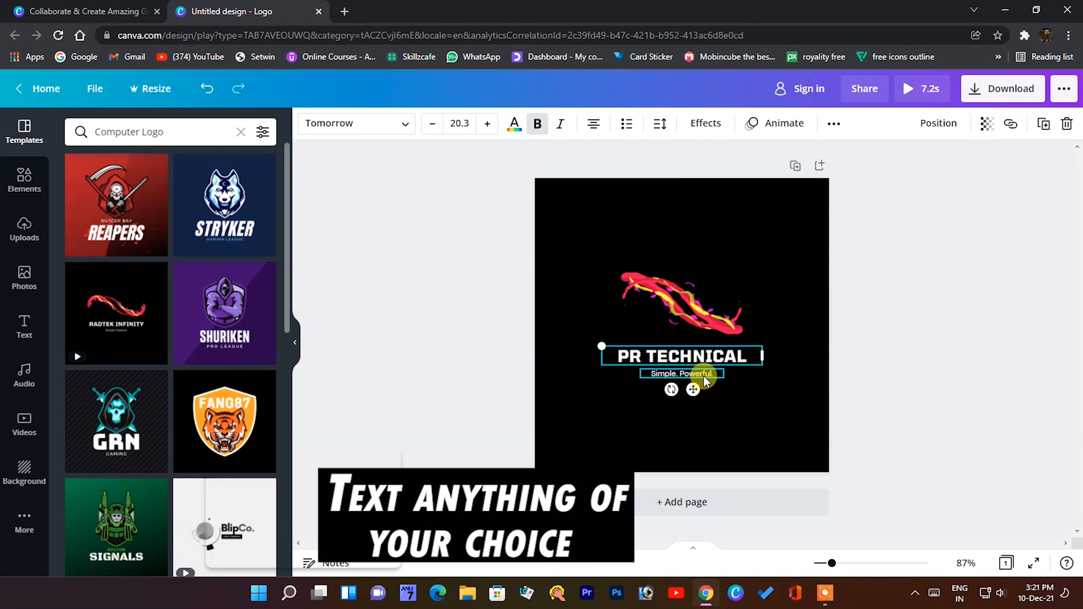
{"action": "left_click", "coordinate": [927, 358]}
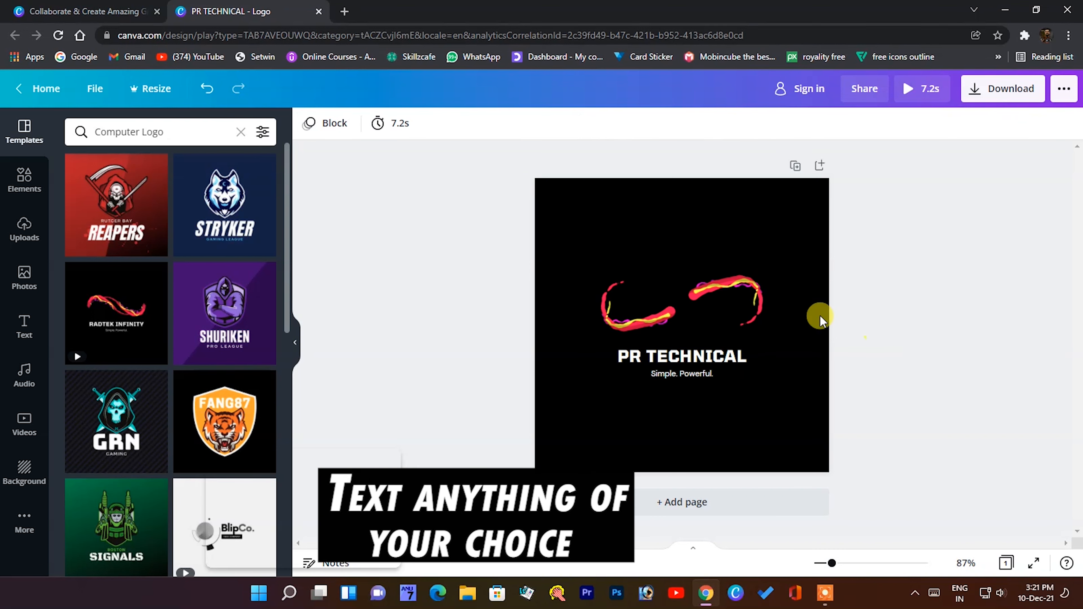
Look through the Elements, Uploads and Photos libraries available for the design.
{"action": "left_click", "coordinate": [28, 184]}
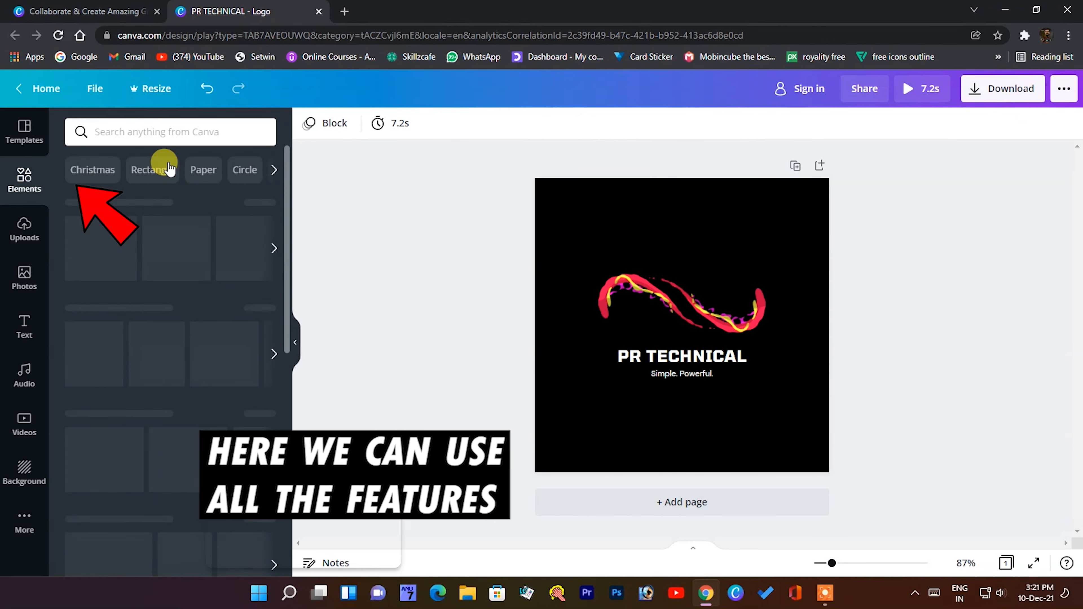
{"action": "left_click", "coordinate": [24, 229]}
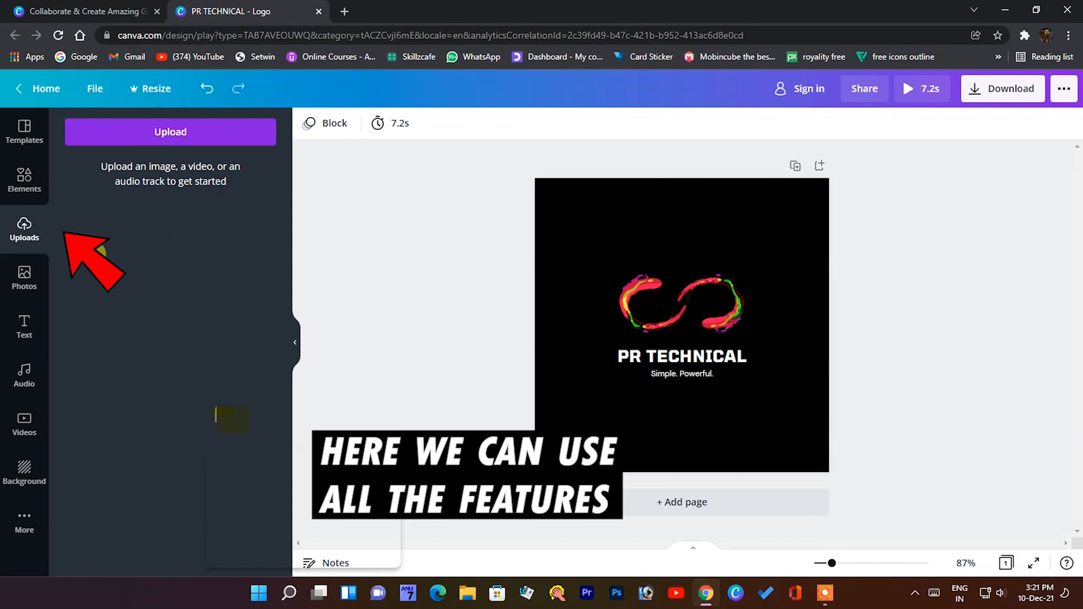
{"action": "left_click", "coordinate": [24, 276]}
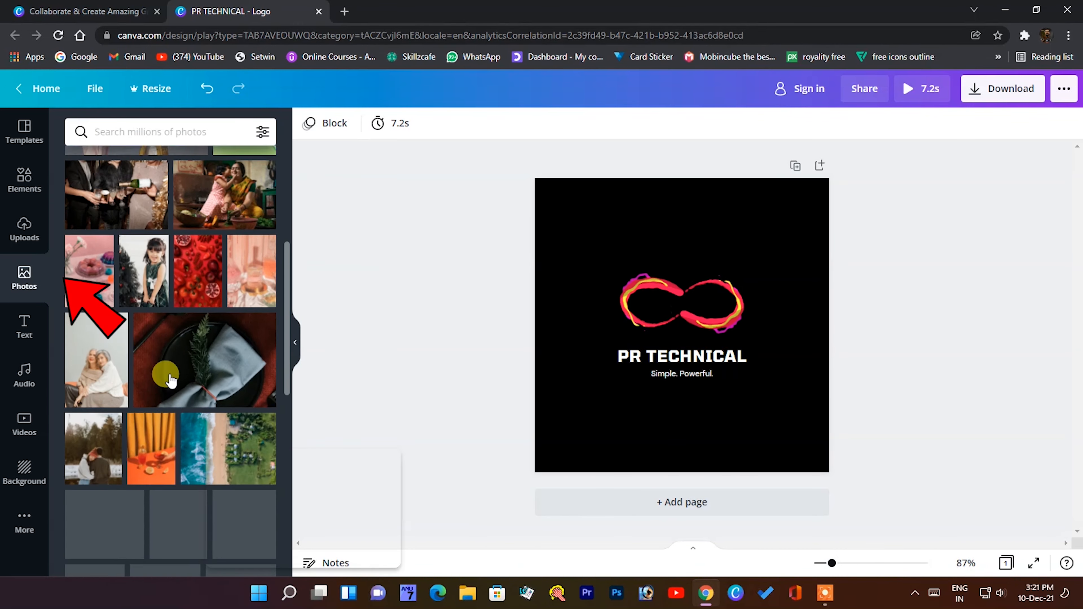
Add a subheading reading "PR TECHNICAL" and place it below the "Simple. Powerful." tagline.
{"action": "left_click", "coordinate": [24, 320]}
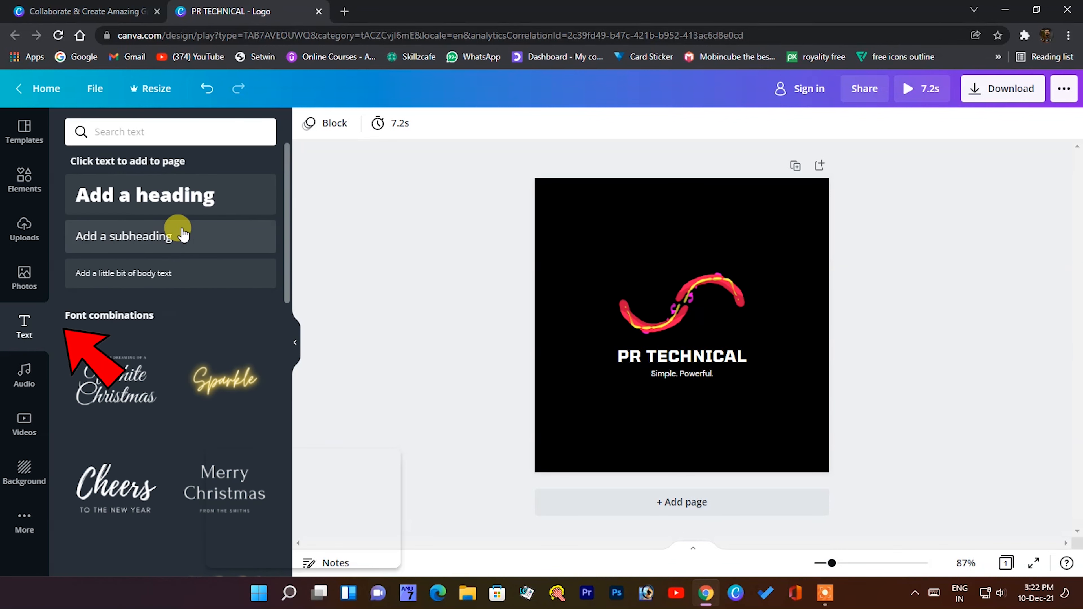
{"action": "left_click", "coordinate": [170, 241]}
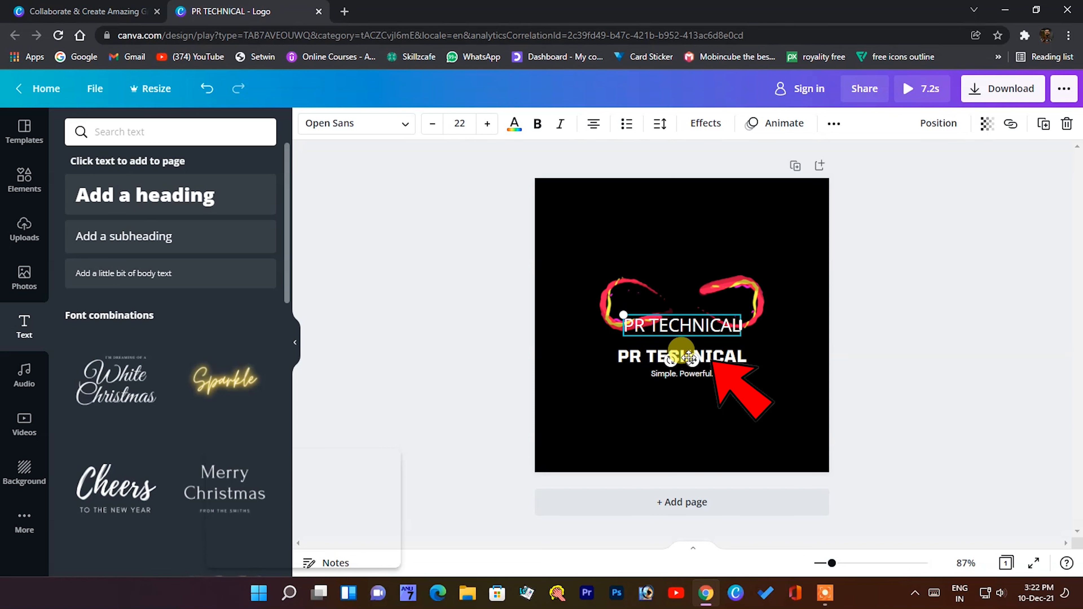
{"action": "left_click_drag", "start_coordinate": [690, 358], "coordinate": [693, 442]}
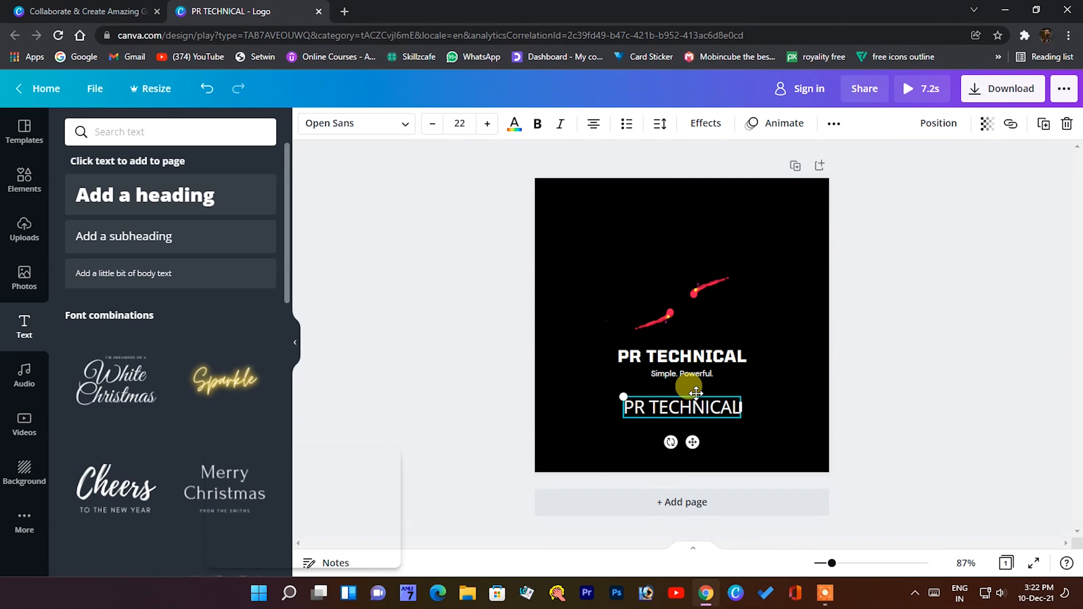
Format the new "PR TECHNICAL" subheading in bold italic with the ABeeZee font.
{"action": "key", "text": "ctrl+a"}
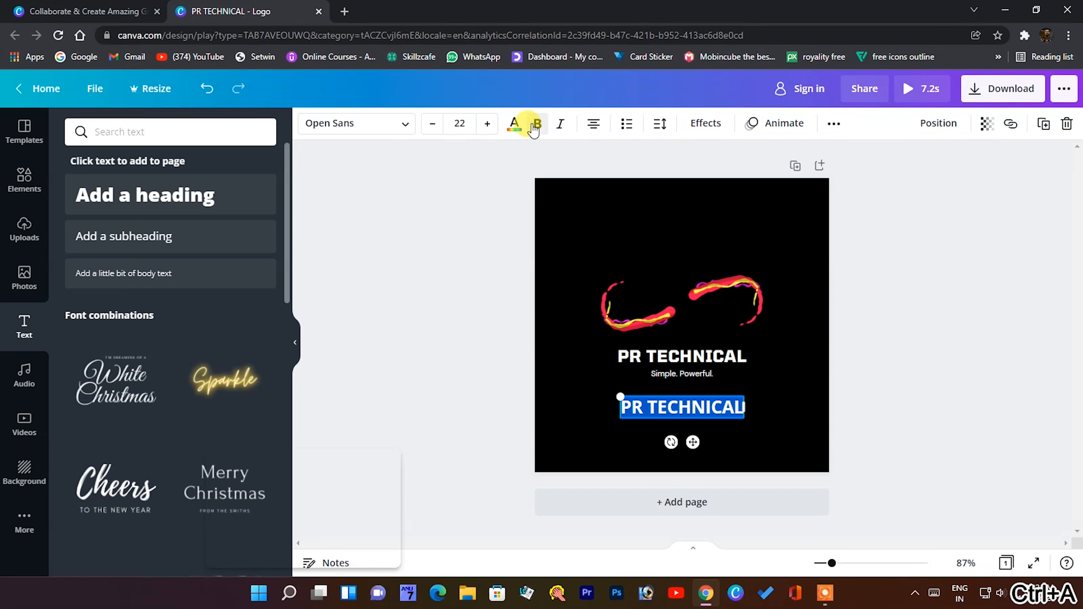
{"action": "left_click", "coordinate": [409, 124]}
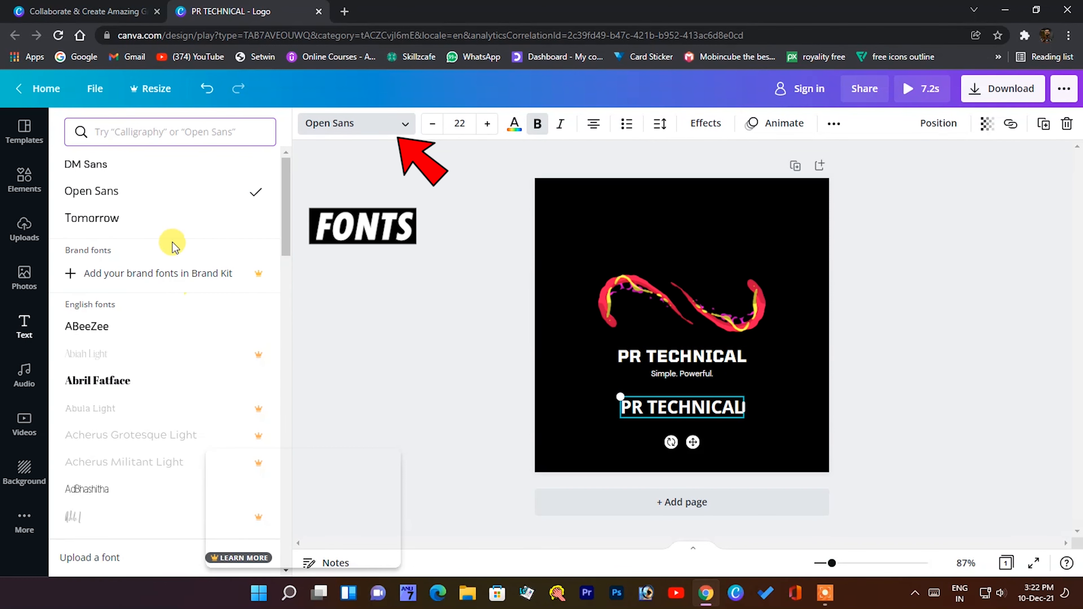
{"action": "left_click", "coordinate": [171, 227]}
{"action": "left_click", "coordinate": [170, 393]}
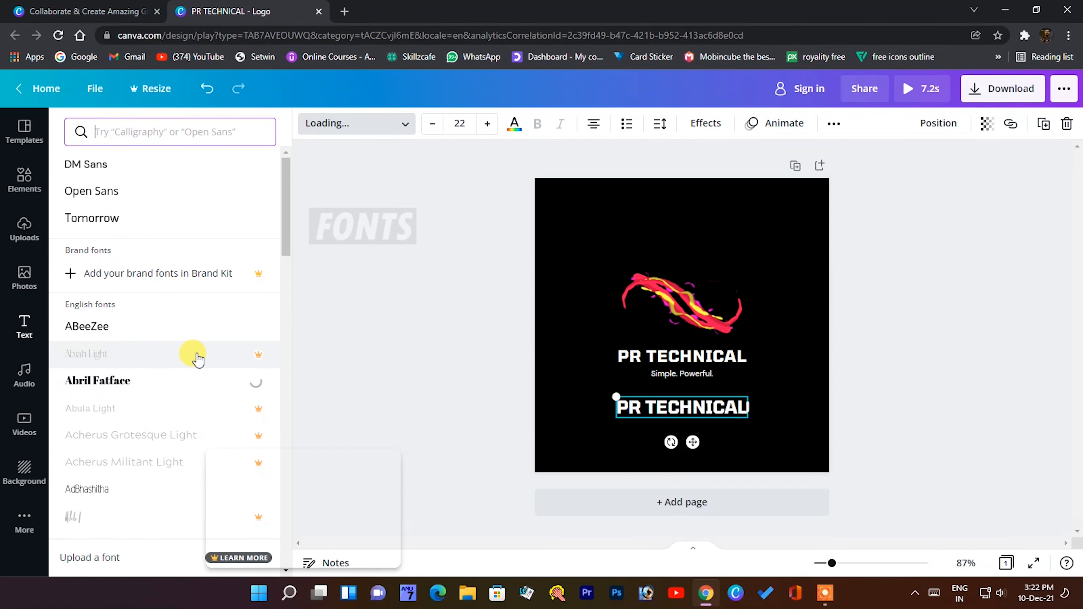
{"action": "left_click", "coordinate": [134, 332]}
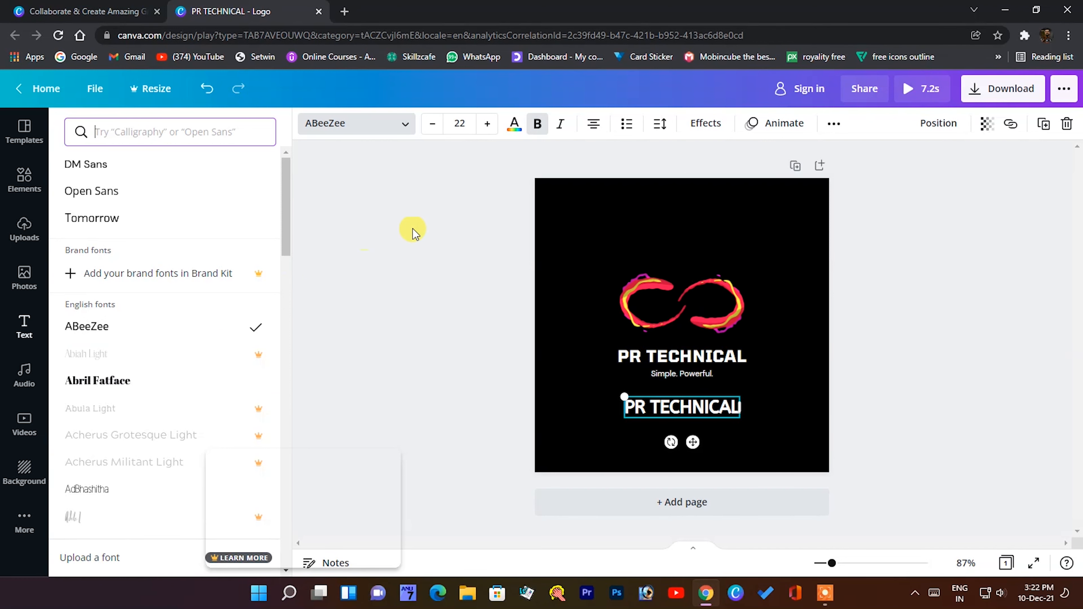
{"action": "left_click", "coordinate": [405, 124]}
{"action": "left_click", "coordinate": [559, 128]}
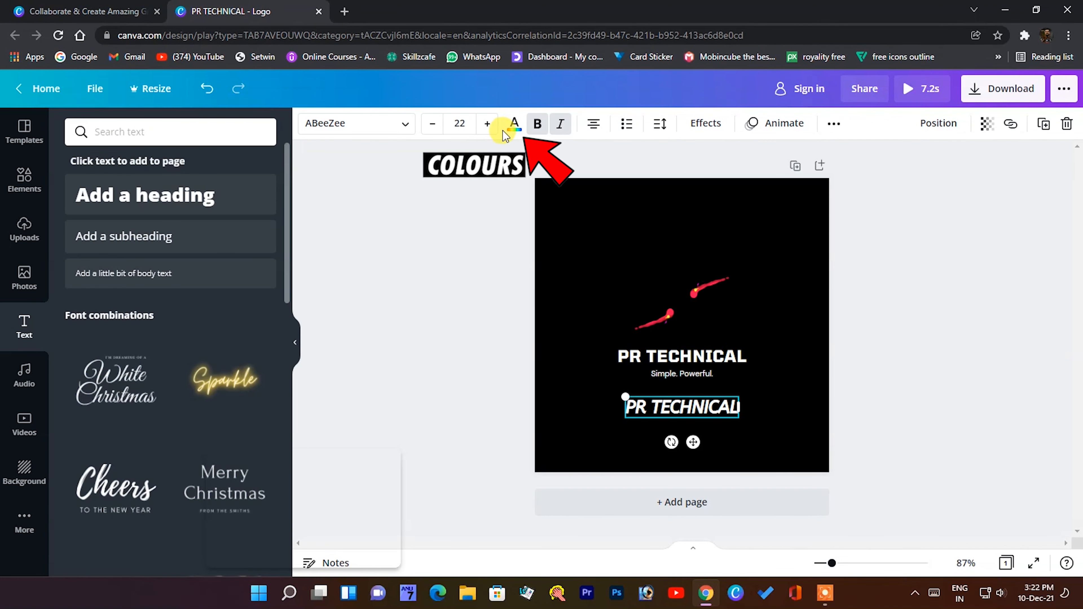
Color the "PR TECHNICAL" subheading red and try shifting the hue with the custom color picker.
{"action": "left_click", "coordinate": [514, 125]}
{"action": "left_click", "coordinate": [80, 295]}
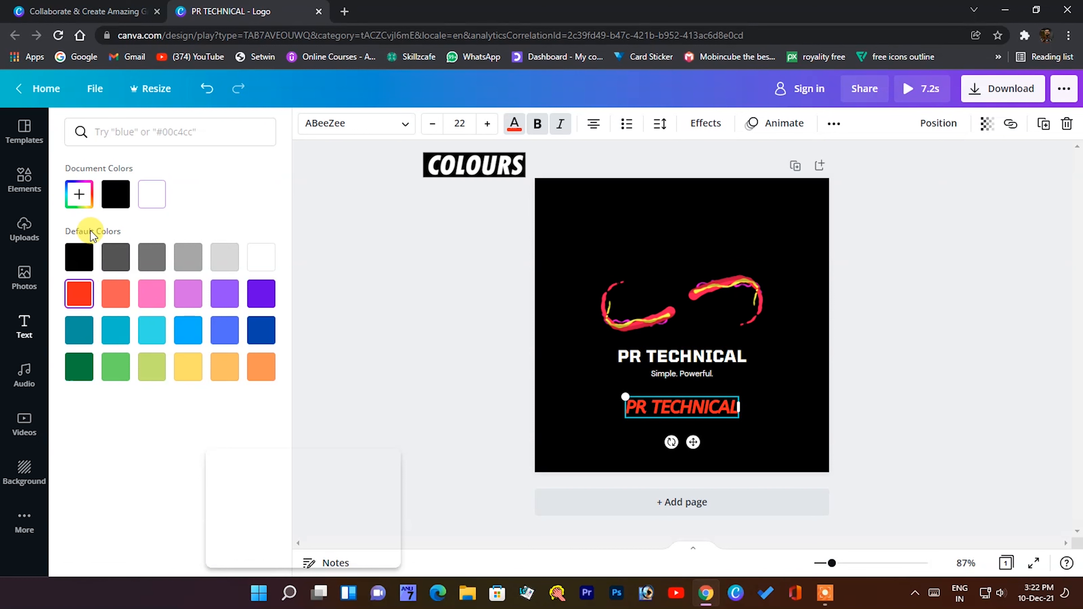
{"action": "left_click", "coordinate": [79, 194]}
{"action": "left_click_drag", "start_coordinate": [90, 313], "coordinate": [276, 314]}
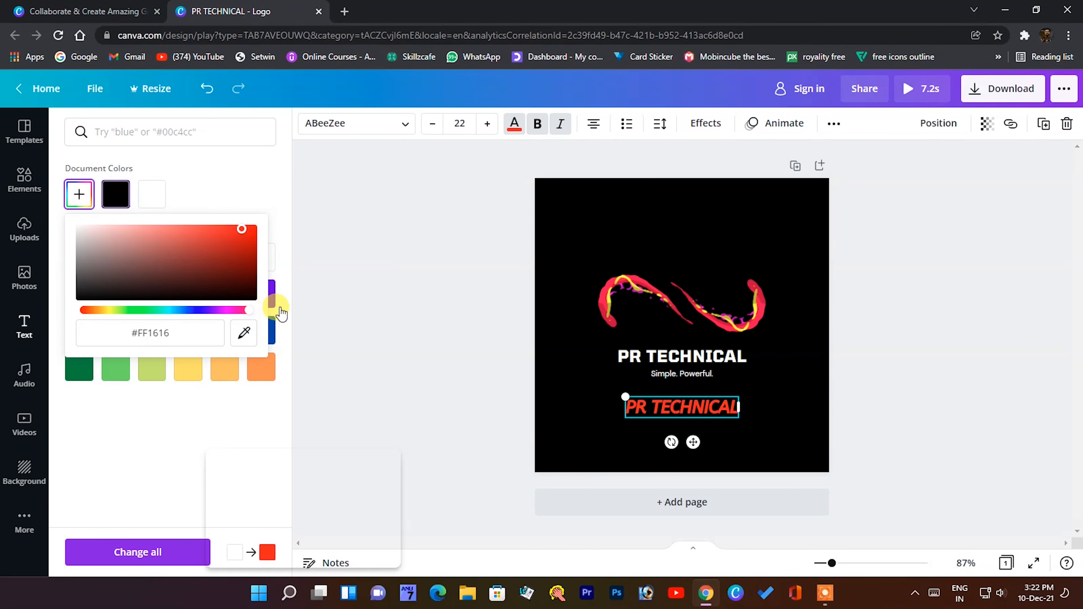
{"action": "left_click", "coordinate": [344, 279]}
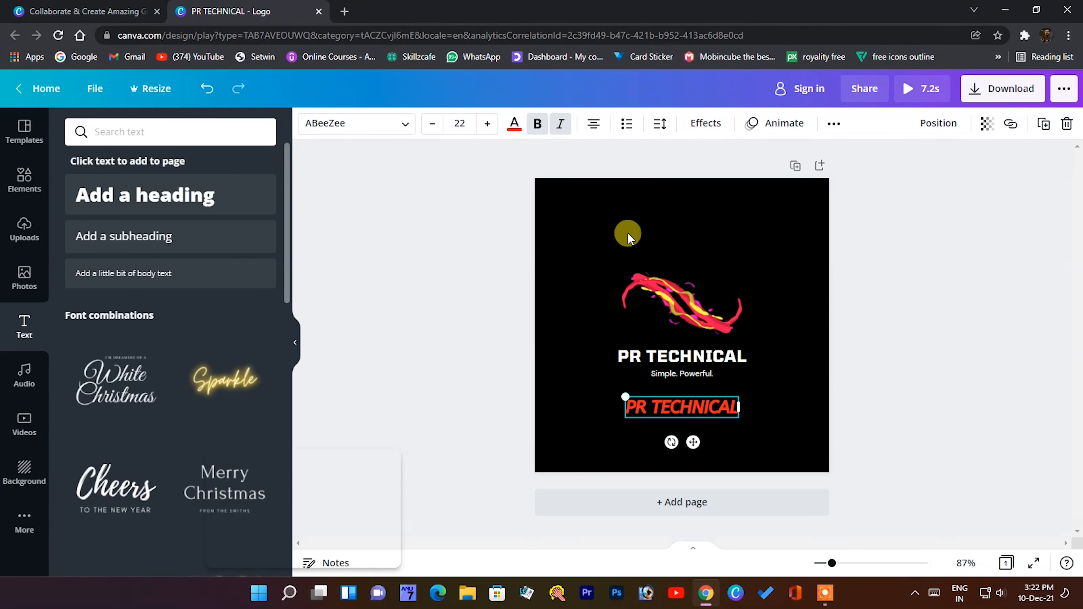
Apply the Tumble text animation to the red "PR TECHNICAL" subheading.
{"action": "left_click", "coordinate": [763, 128]}
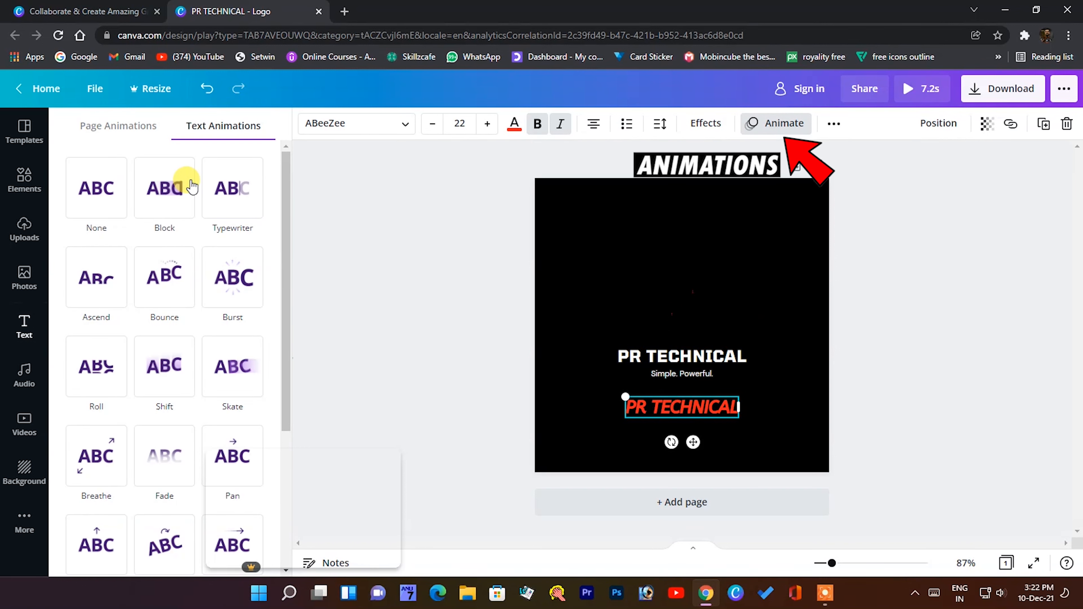
{"action": "left_click", "coordinate": [171, 198]}
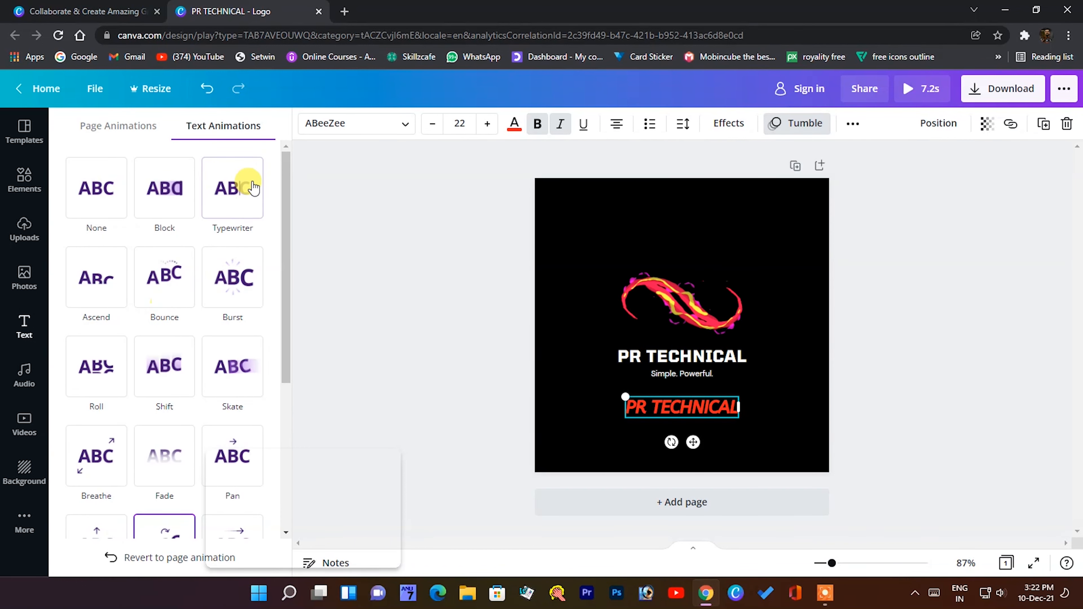
Apply the Shadow text effect with an offset of 100 to the red "PR TECHNICAL" subheading, trying out a white shadow color.
{"action": "left_click", "coordinate": [723, 128]}
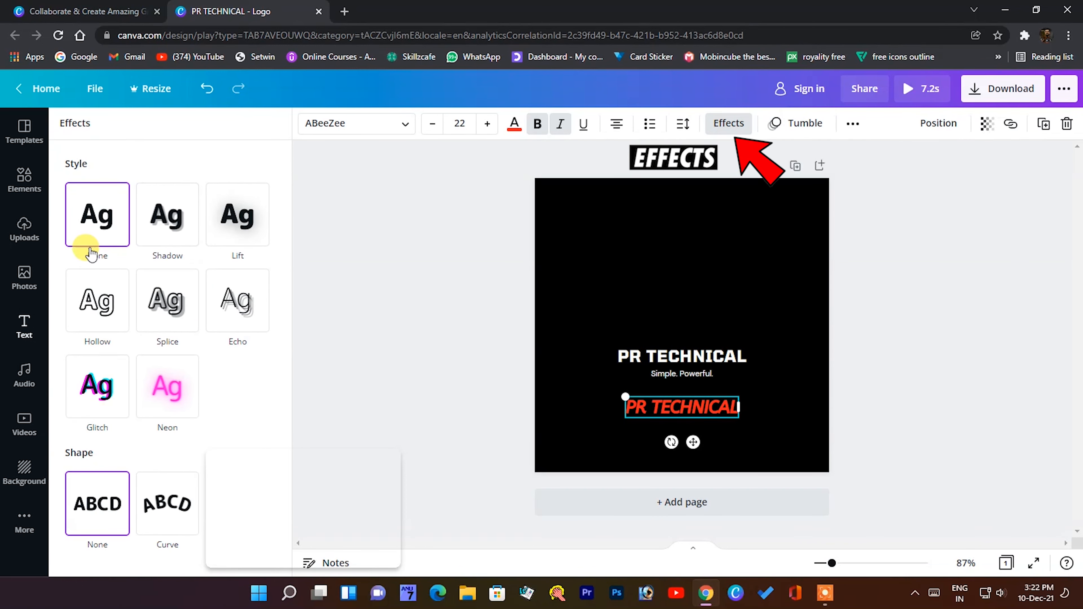
{"action": "left_click", "coordinate": [174, 230]}
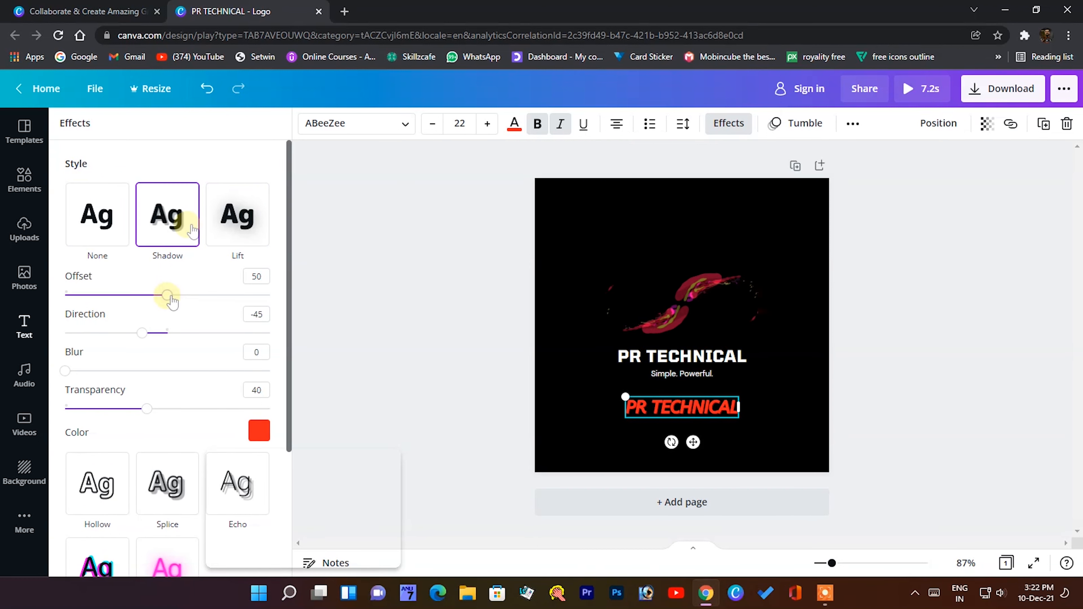
{"action": "left_click", "coordinate": [259, 430]}
{"action": "left_click", "coordinate": [113, 233]}
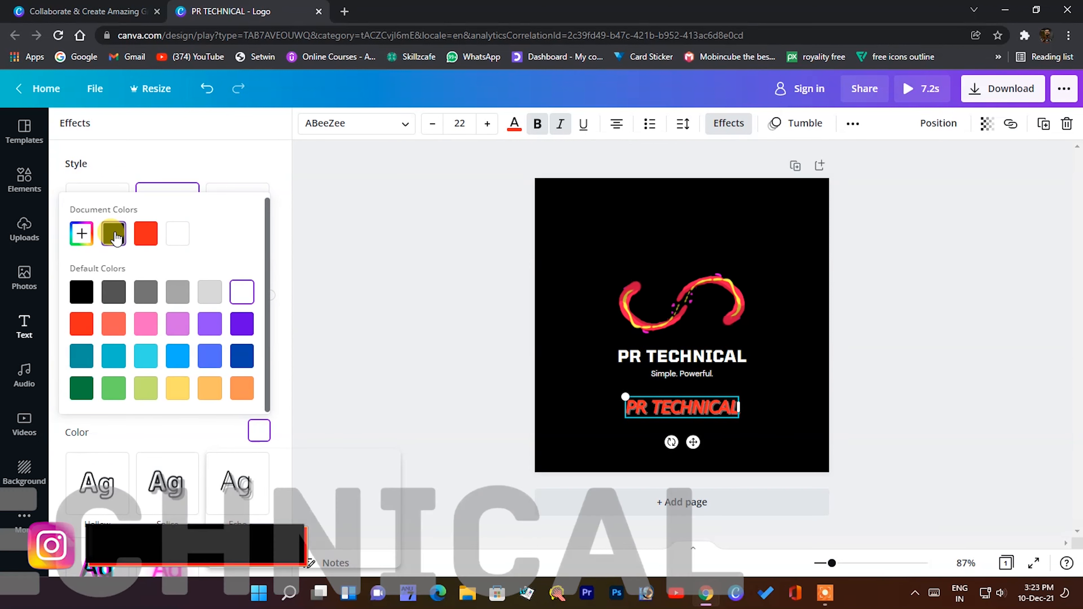
{"action": "left_click", "coordinate": [237, 175]}
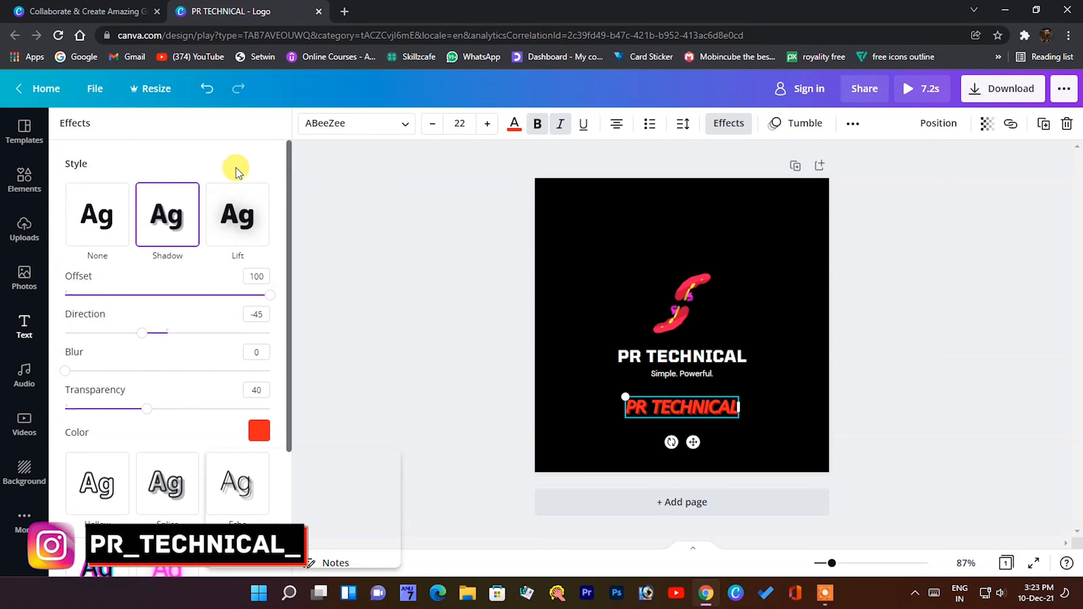
{"action": "left_click", "coordinate": [375, 231]}
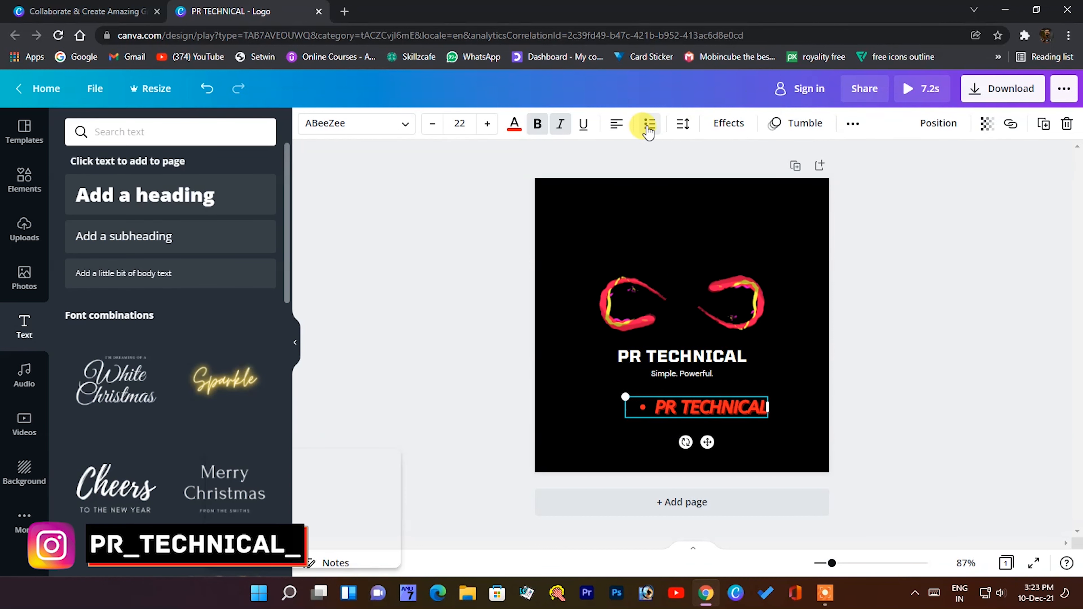
Set the red subheading's letter spacing to 117 and remove its bullet point.
{"action": "left_click", "coordinate": [681, 125]}
{"action": "mouse_move", "coordinate": [786, 181]}
{"action": "left_mouse_down"}
{"action": "mouse_move", "coordinate": [829, 169]}
{"action": "mouse_move", "coordinate": [796, 173]}
{"action": "left_mouse_up"}
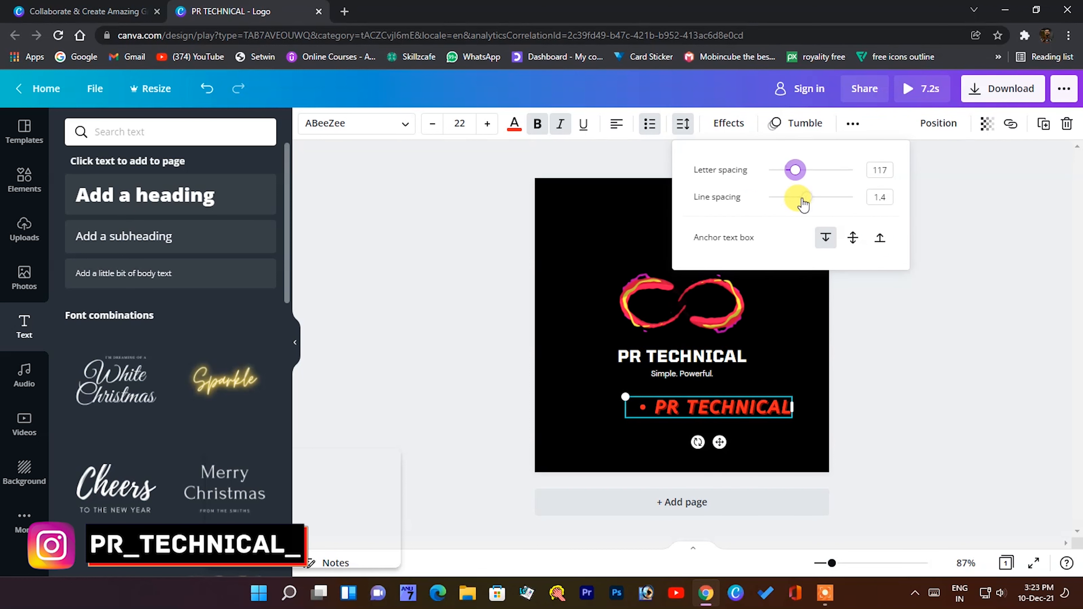
{"action": "left_click", "coordinate": [642, 128]}
Enlarge the red subheading to font size 27 and align it to the bottom center of the page, trying the other page alignments.
{"action": "left_click_drag", "start_coordinate": [719, 447], "coordinate": [694, 449]}
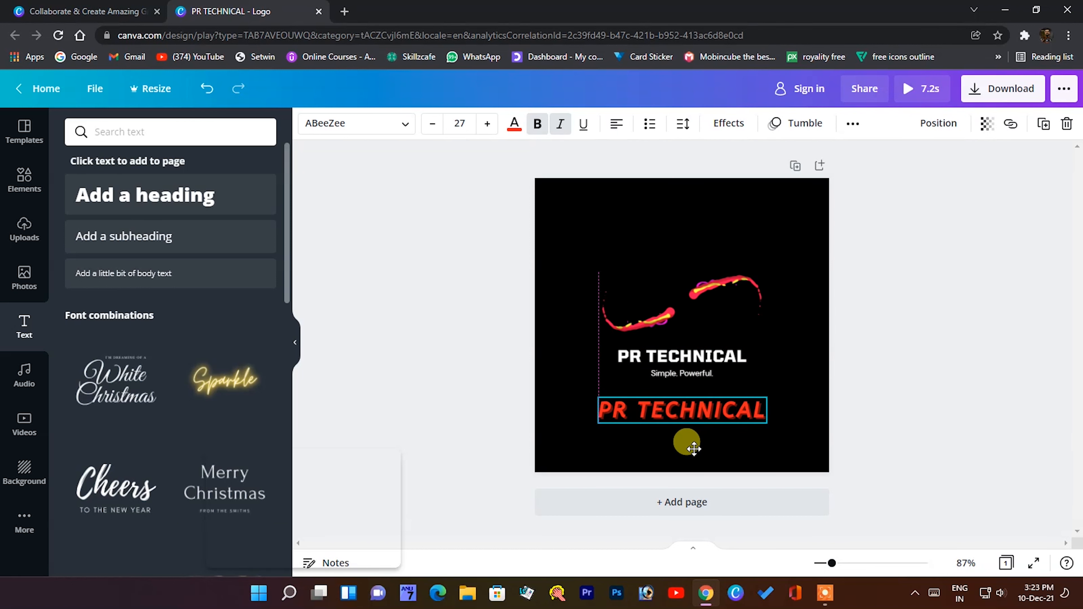
{"action": "left_click", "coordinate": [940, 125]}
{"action": "left_click", "coordinate": [752, 220]}
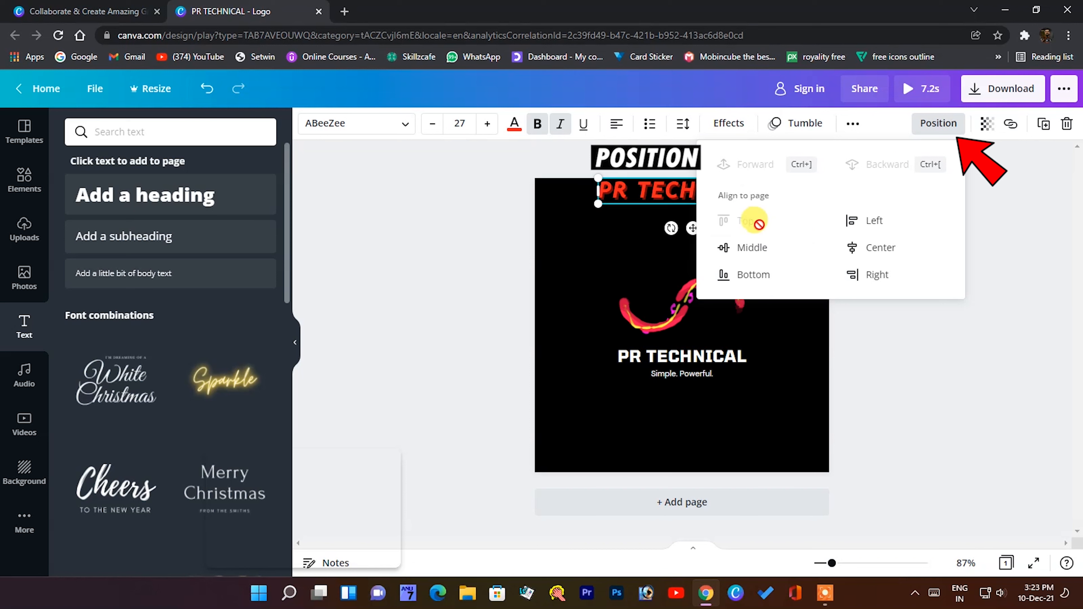
{"action": "left_click", "coordinate": [754, 248]}
{"action": "left_click", "coordinate": [761, 284]}
{"action": "left_click", "coordinate": [866, 220]}
{"action": "left_click", "coordinate": [875, 245]}
{"action": "left_click", "coordinate": [883, 277]}
{"action": "left_click", "coordinate": [879, 251]}
{"action": "left_click", "coordinate": [892, 329]}
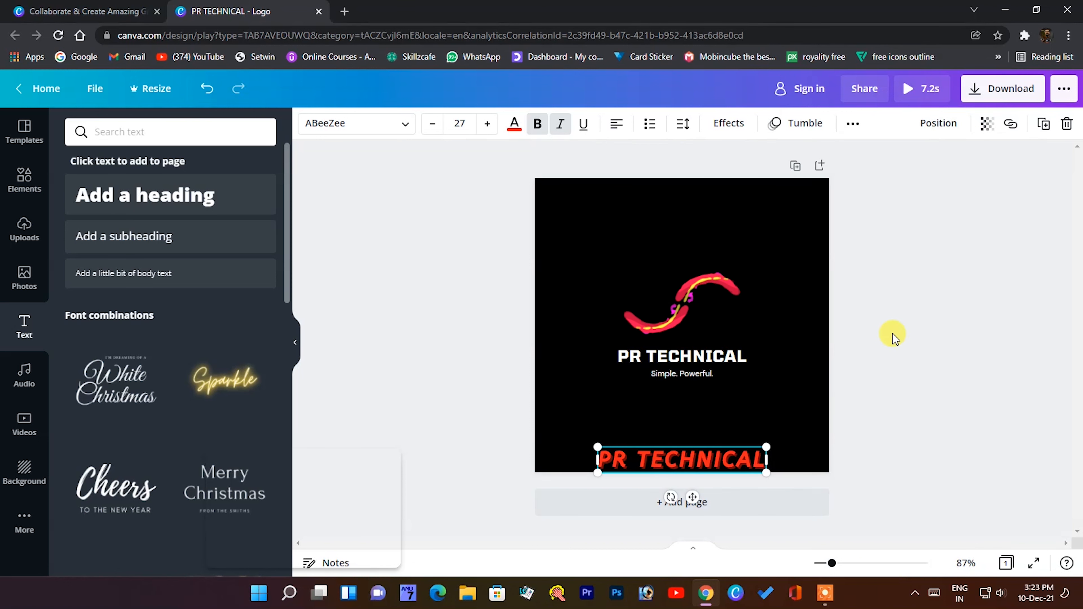
{"action": "left_click", "coordinate": [892, 334]}
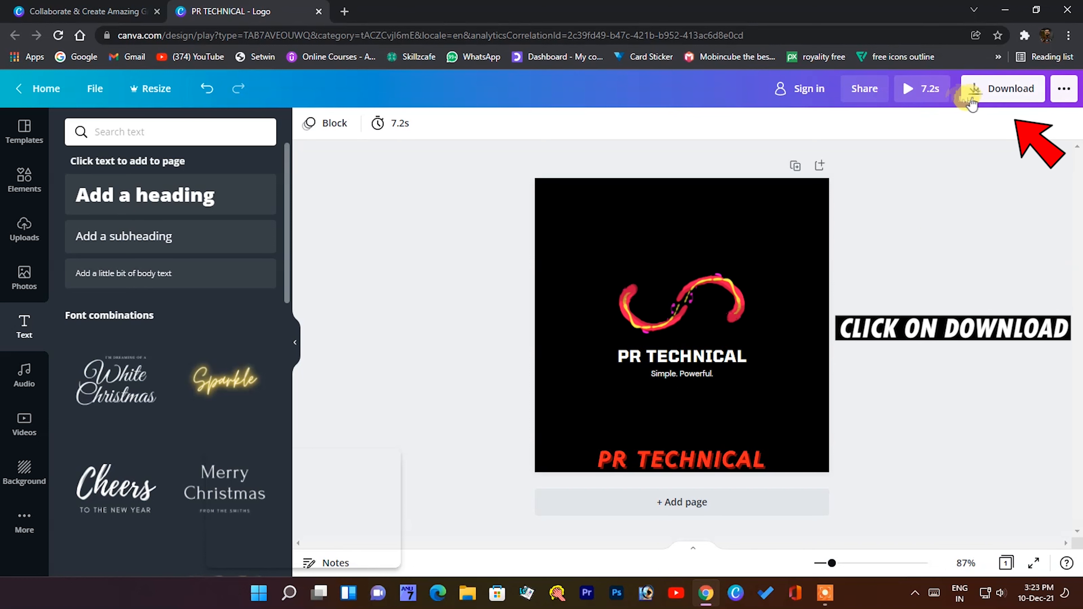
Download the finished logo as a PNG file.
{"action": "left_click", "coordinate": [988, 90]}
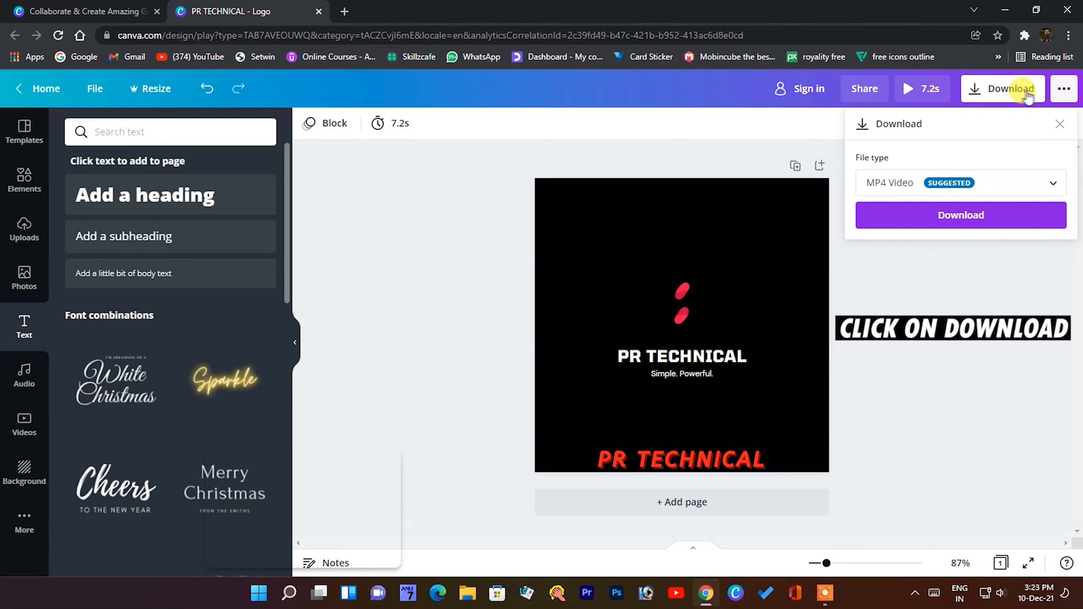
{"action": "left_click", "coordinate": [1003, 182]}
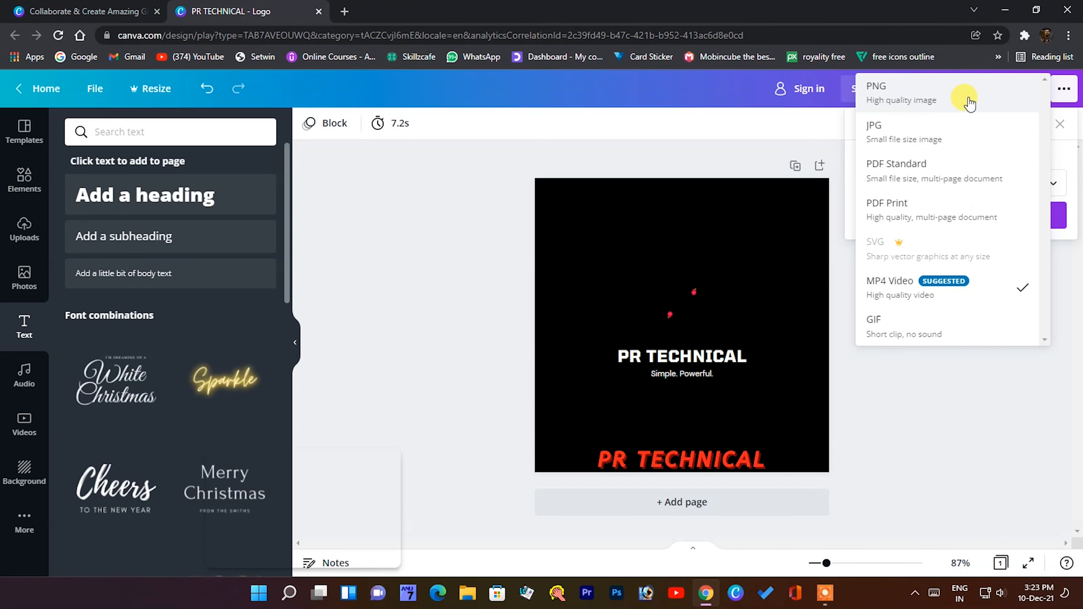
{"action": "left_click", "coordinate": [953, 109]}
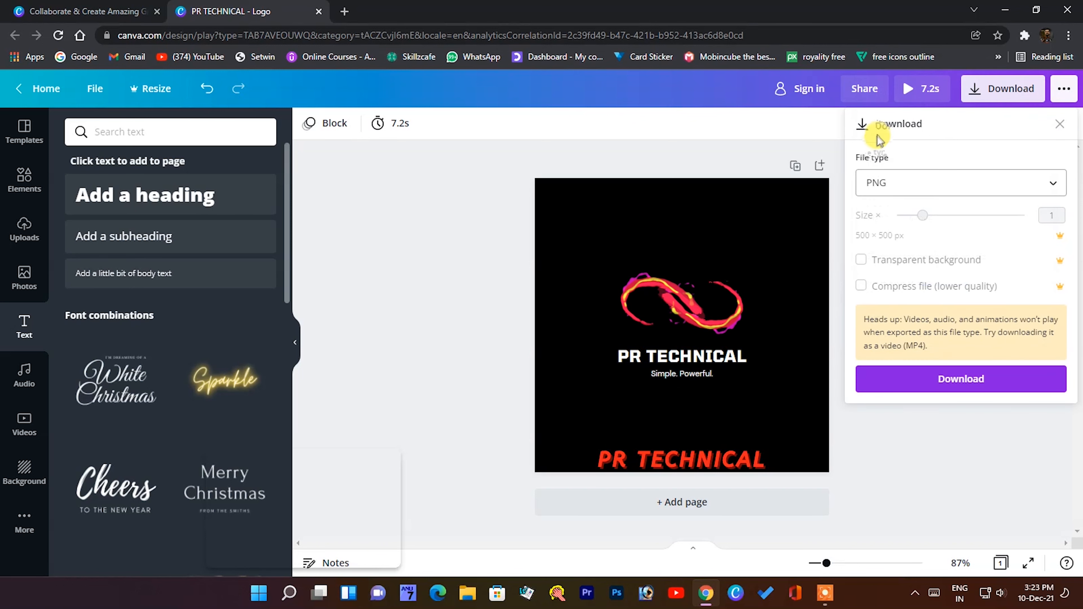
{"action": "left_click", "coordinate": [962, 378]}
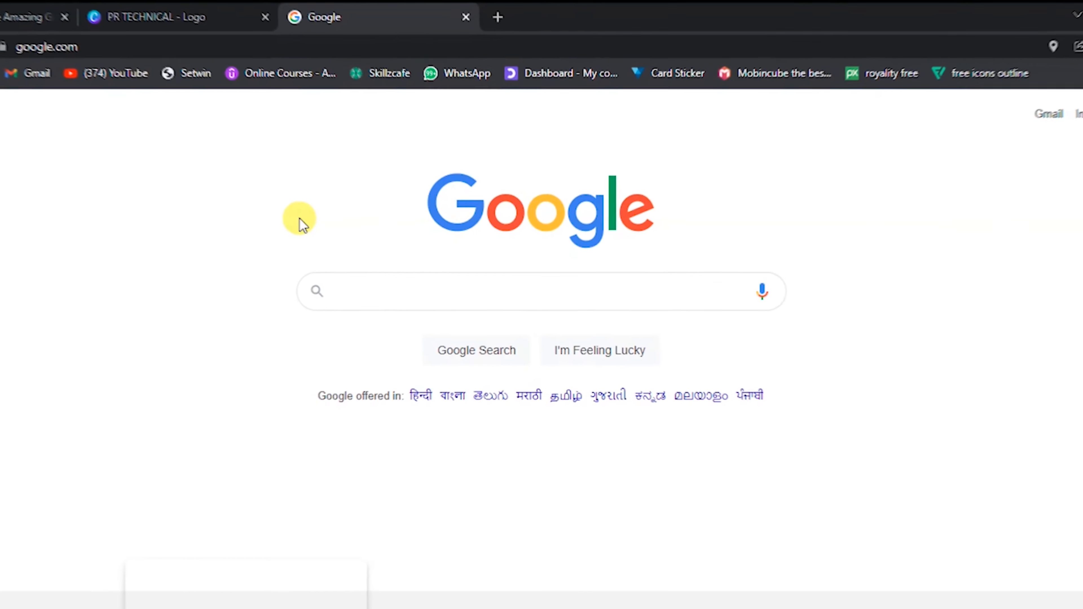
Open the VistaCreate website through a Google search for "VISTA CREATE" and dismiss its getting-started popup.
{"action": "type", "text": "ViSTA CREA"}
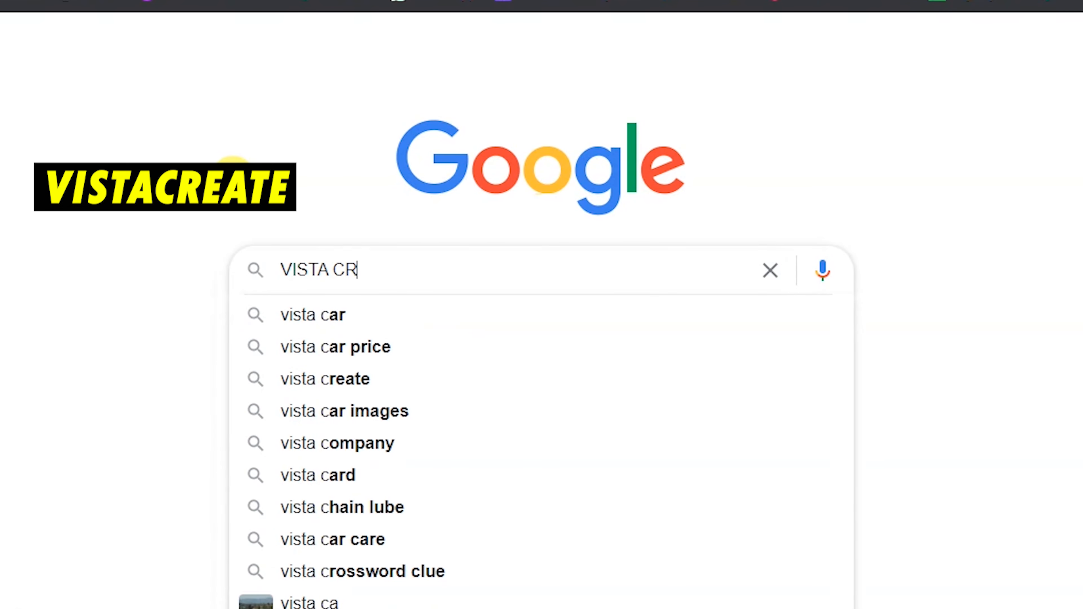
{"action": "type", "text": "TE"}
{"action": "key", "text": "Return"}
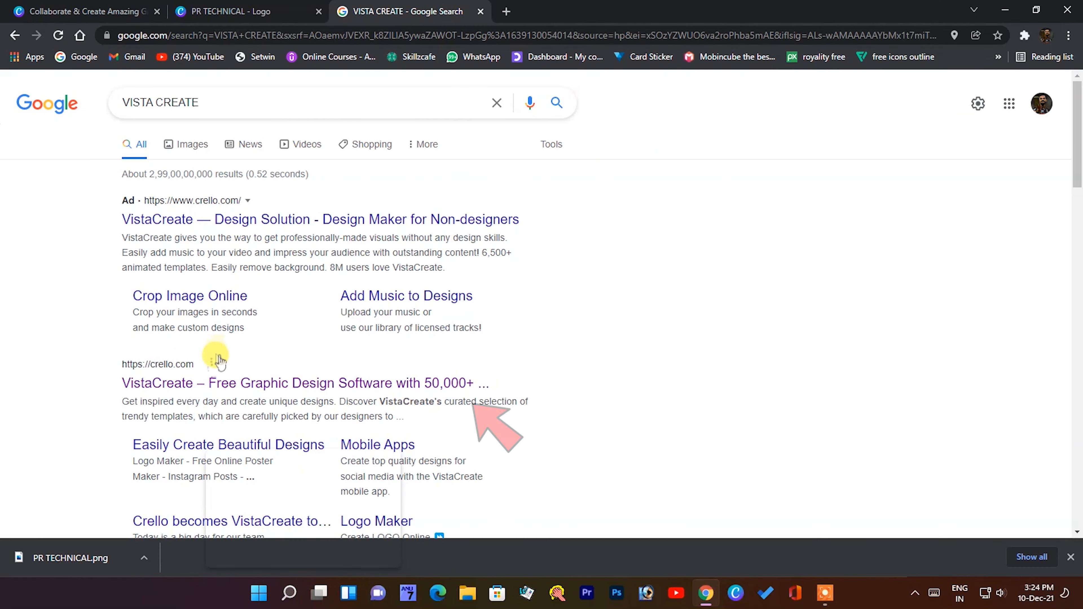
{"action": "left_click", "coordinate": [288, 382]}
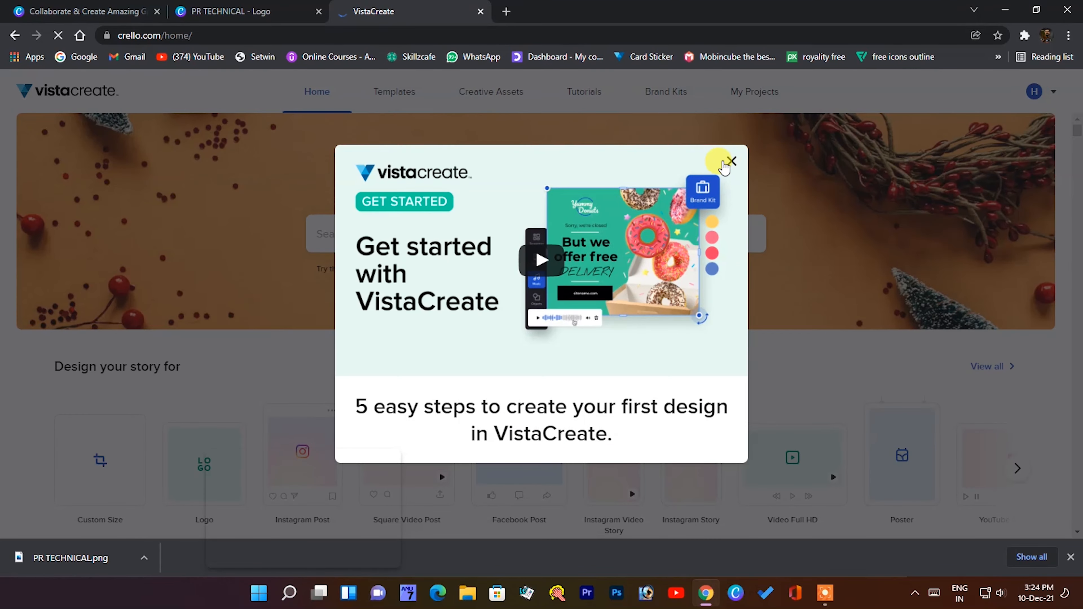
{"action": "left_click", "coordinate": [730, 162]}
Search the VistaCreate home page for "logo" templates.
{"action": "scroll", "coordinate": [573, 375], "scroll_direction": "down", "scroll_amount": 5}
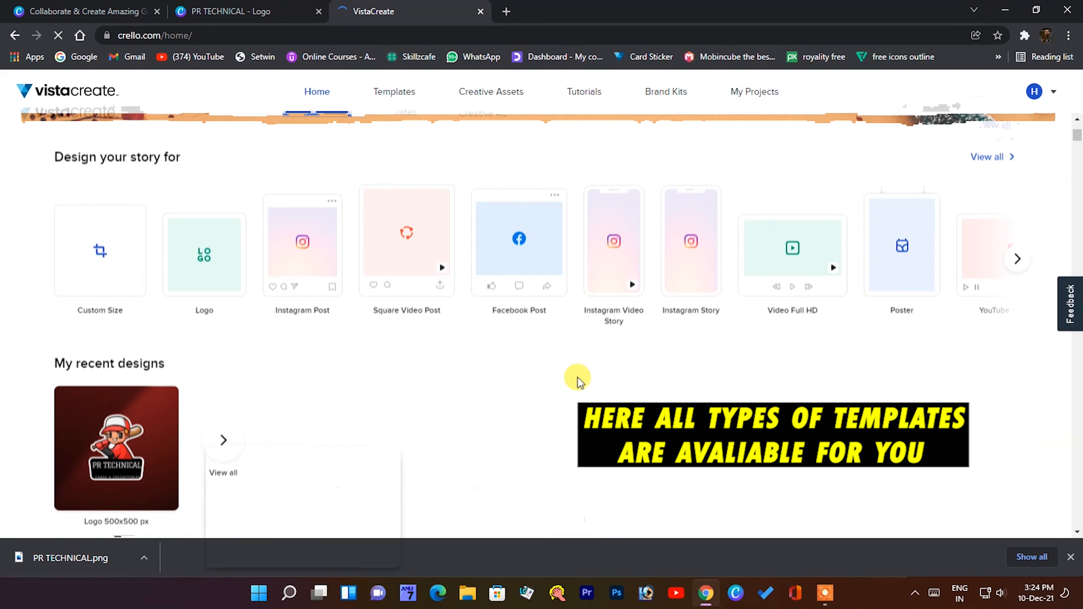
{"action": "left_click", "coordinate": [1017, 242]}
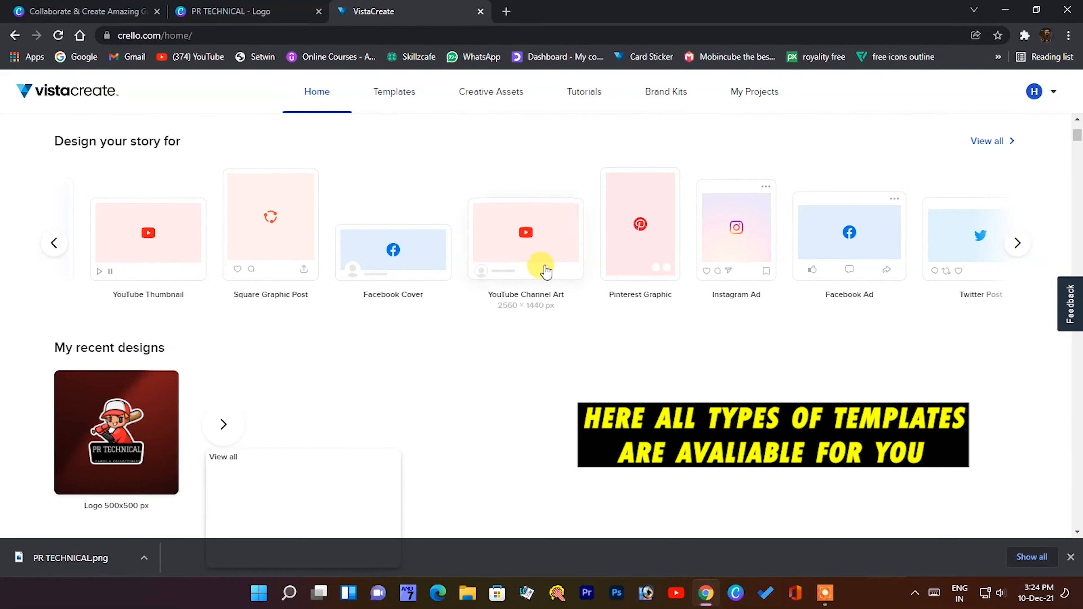
{"action": "left_click", "coordinate": [1015, 244]}
{"action": "scroll", "coordinate": [720, 325], "scroll_direction": "down", "scroll_amount": 10}
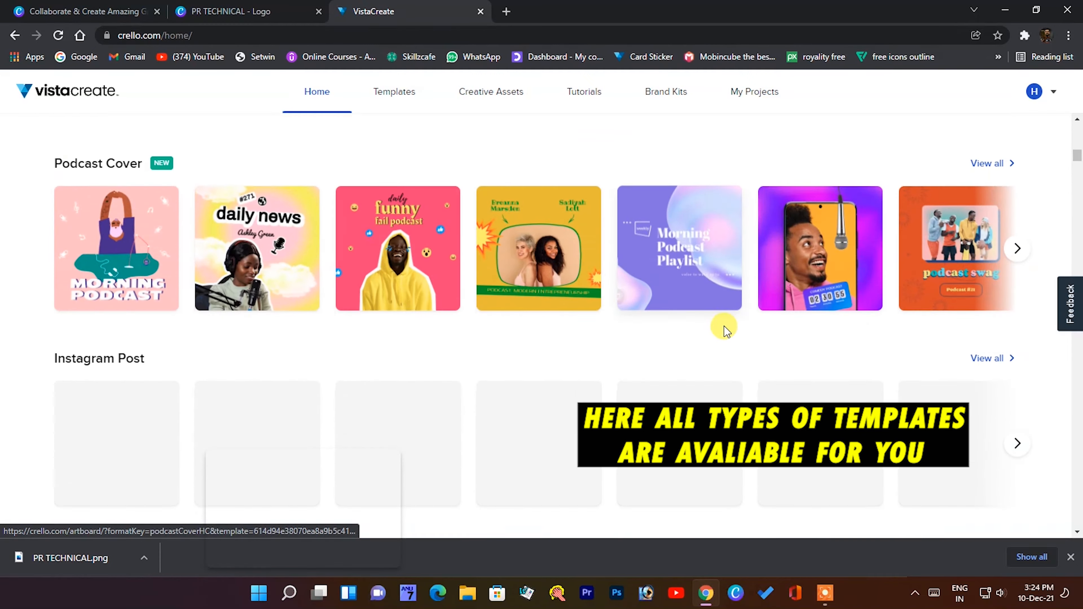
{"action": "scroll", "coordinate": [721, 331], "scroll_direction": "up", "scroll_amount": 15}
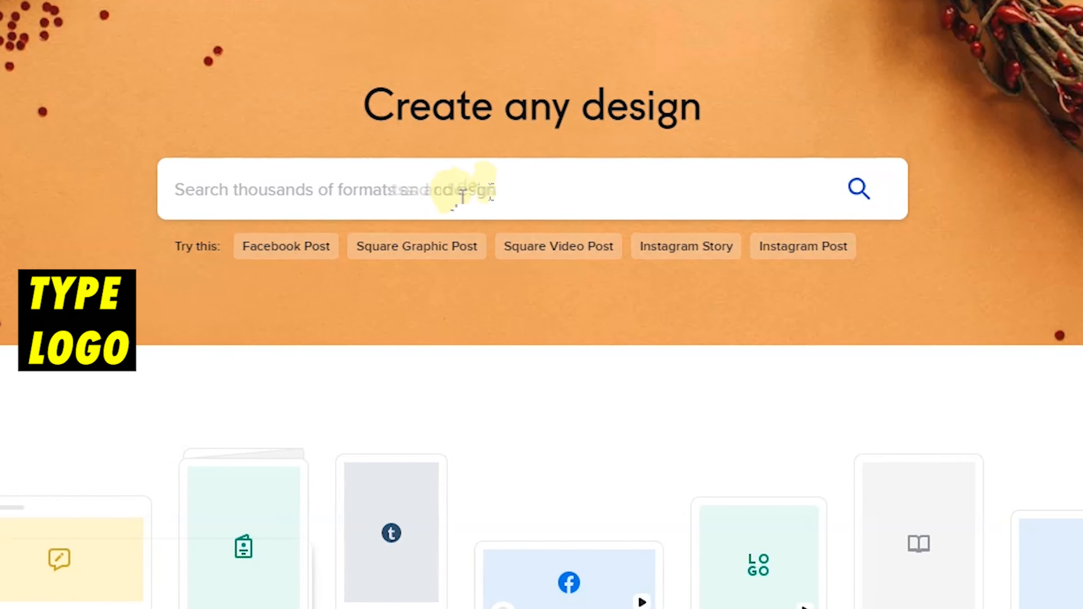
{"action": "left_click", "coordinate": [502, 183]}
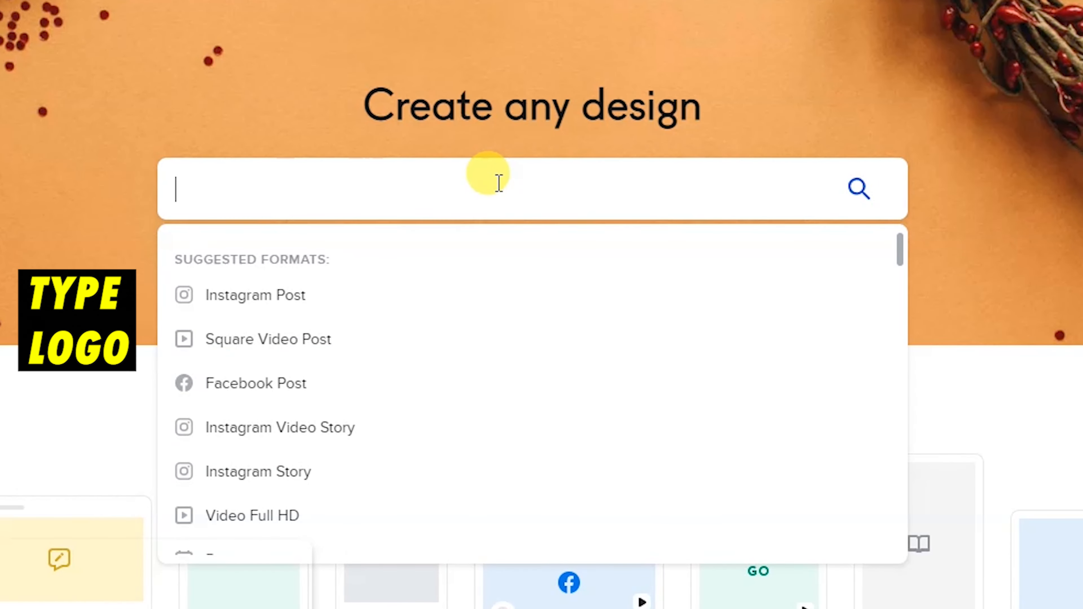
{"action": "type", "text": "logo"}
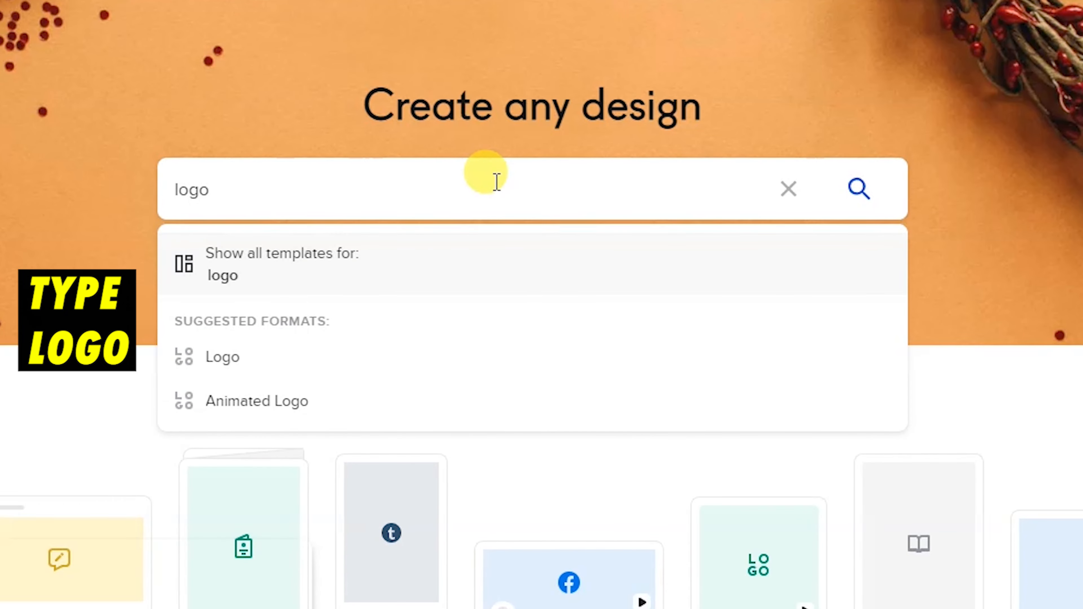
{"action": "key", "text": "Return"}
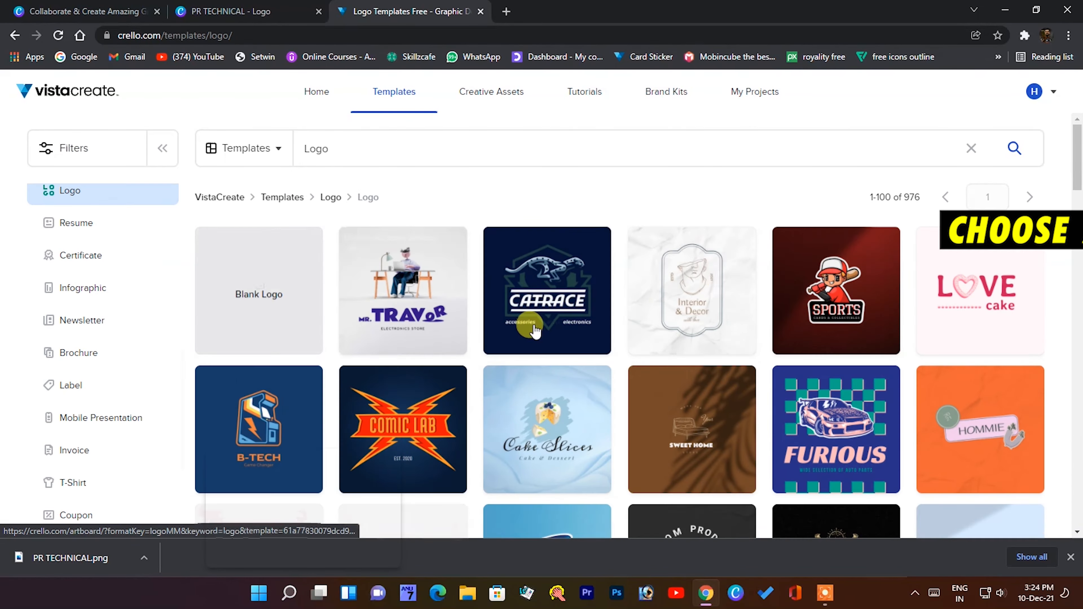
Open the "SPORTS" baseball player logo template and move the player figure slightly upward above the banner.
{"action": "scroll", "coordinate": [534, 330], "scroll_direction": "down", "scroll_amount": 2}
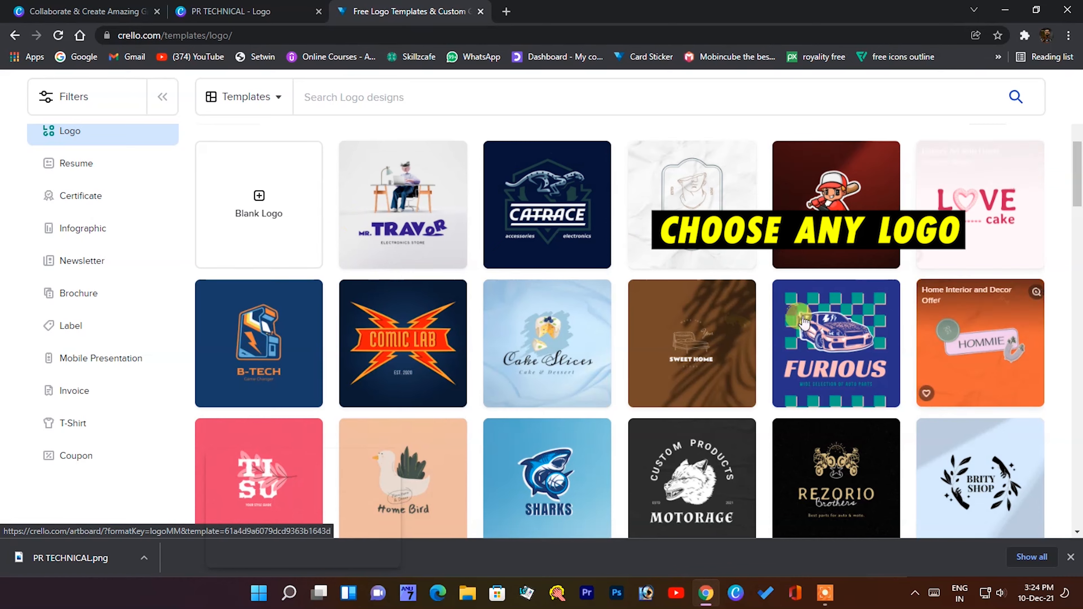
{"action": "scroll", "coordinate": [533, 341], "scroll_direction": "down", "scroll_amount": 5}
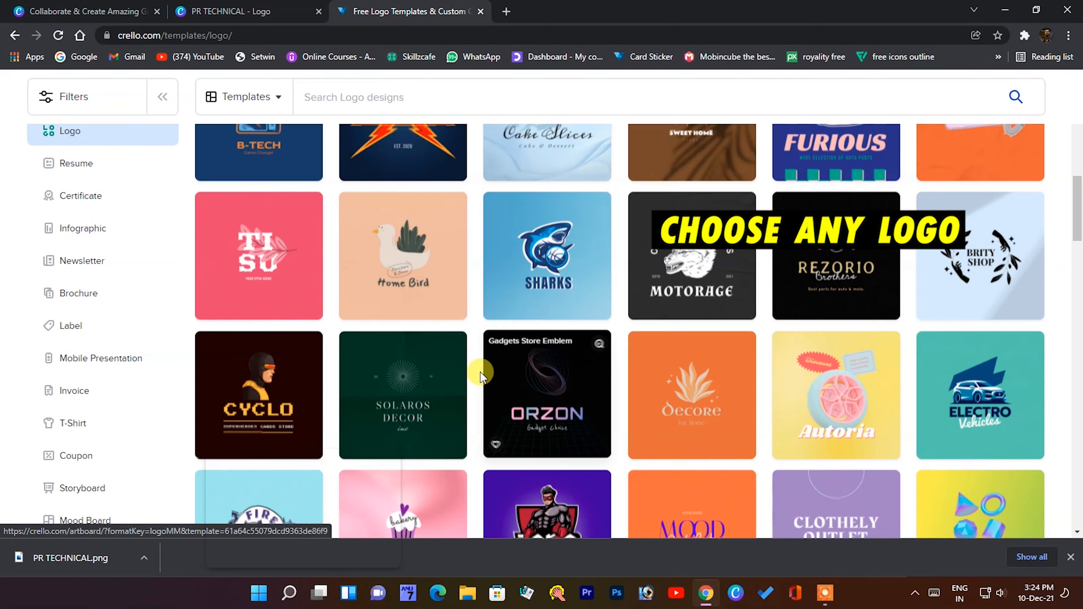
{"action": "scroll", "coordinate": [481, 376], "scroll_direction": "down", "scroll_amount": 5}
{"action": "scroll", "coordinate": [383, 350], "scroll_direction": "down", "scroll_amount": 5}
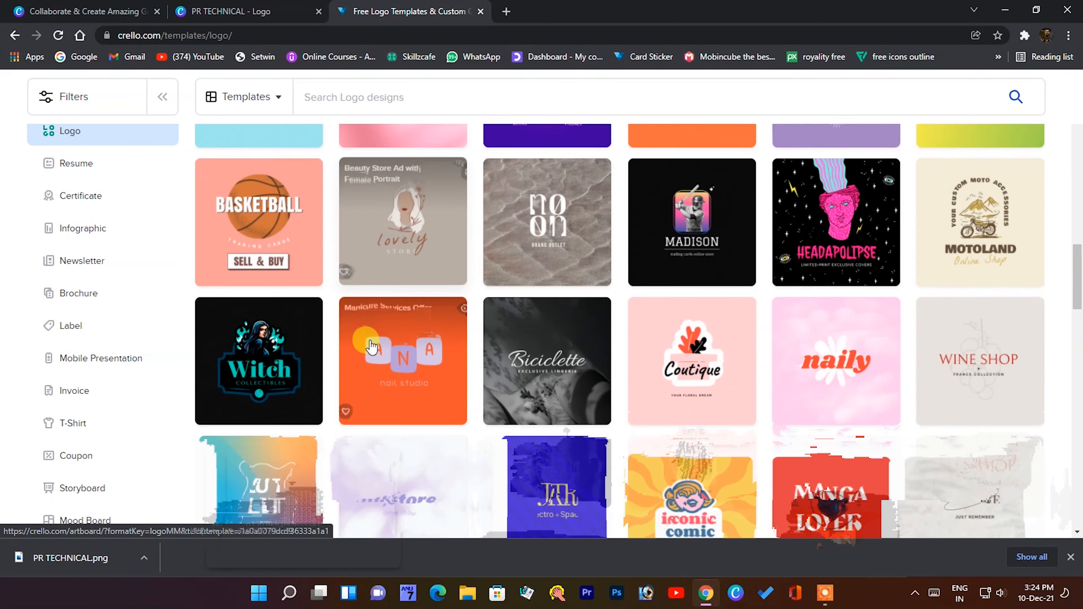
{"action": "scroll", "coordinate": [371, 346], "scroll_direction": "up", "scroll_amount": 15}
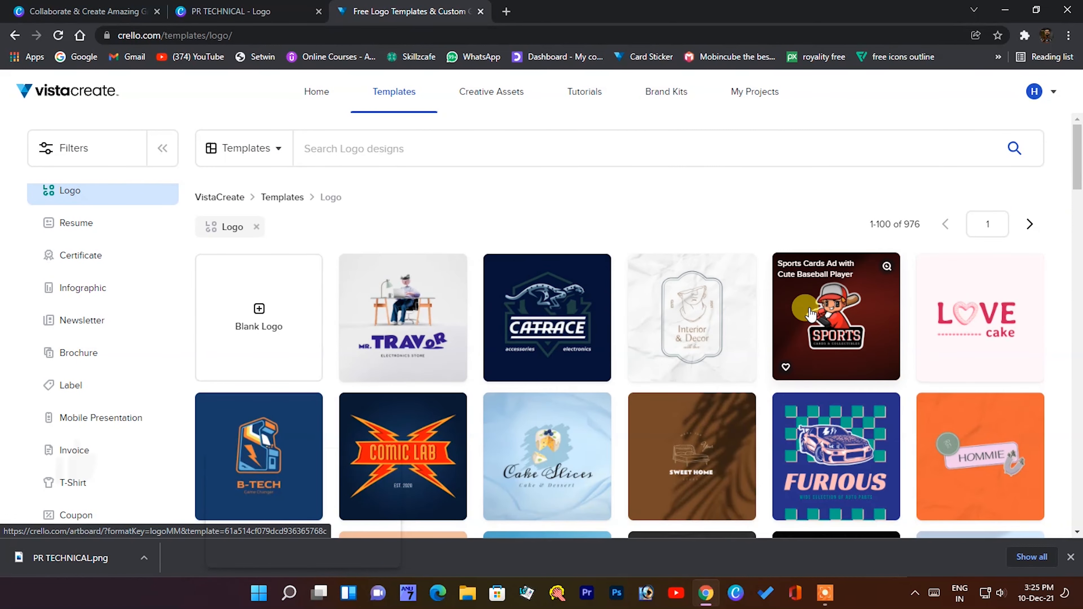
{"action": "left_click", "coordinate": [810, 314]}
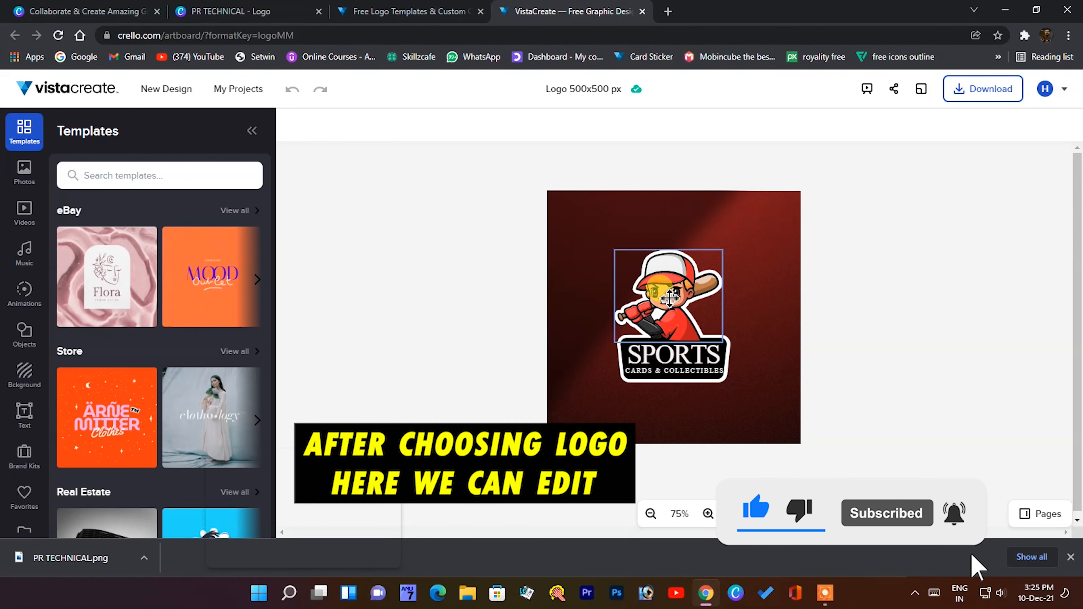
{"action": "left_click", "coordinate": [670, 297]}
{"action": "mouse_move", "coordinate": [670, 297]}
{"action": "left_mouse_down"}
{"action": "mouse_move", "coordinate": [665, 273]}
{"action": "mouse_move", "coordinate": [666, 288]}
{"action": "left_mouse_up"}
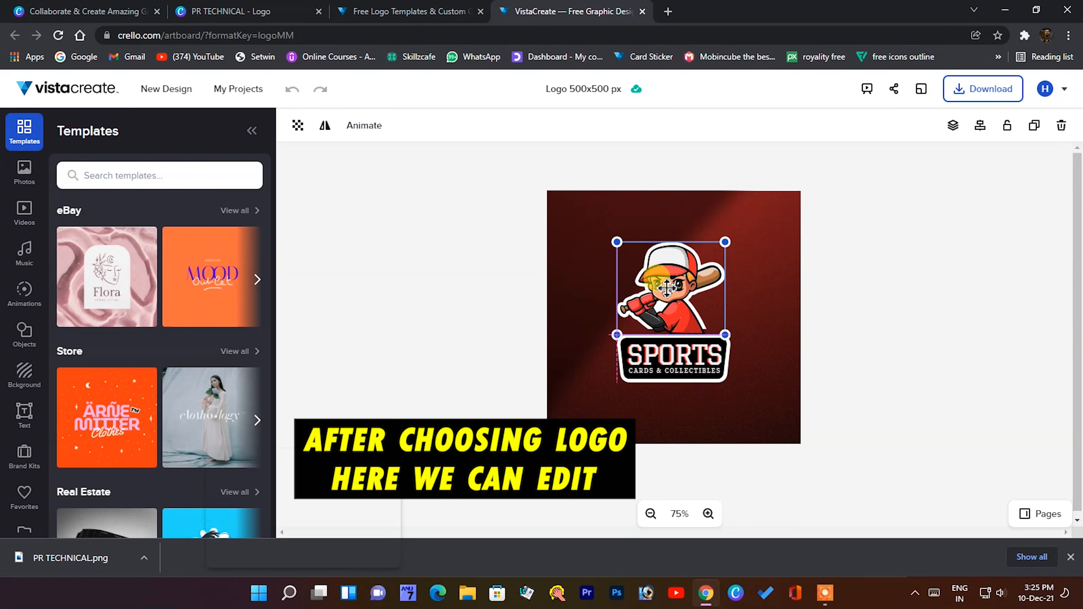
Replace the design with the "PHOTO STROL" logo template from the Photography category.
{"action": "scroll", "coordinate": [169, 302], "scroll_direction": "down", "scroll_amount": 10}
{"action": "scroll", "coordinate": [149, 282], "scroll_direction": "up", "scroll_amount": 3}
{"action": "scroll", "coordinate": [159, 434], "scroll_direction": "down", "scroll_amount": 3}
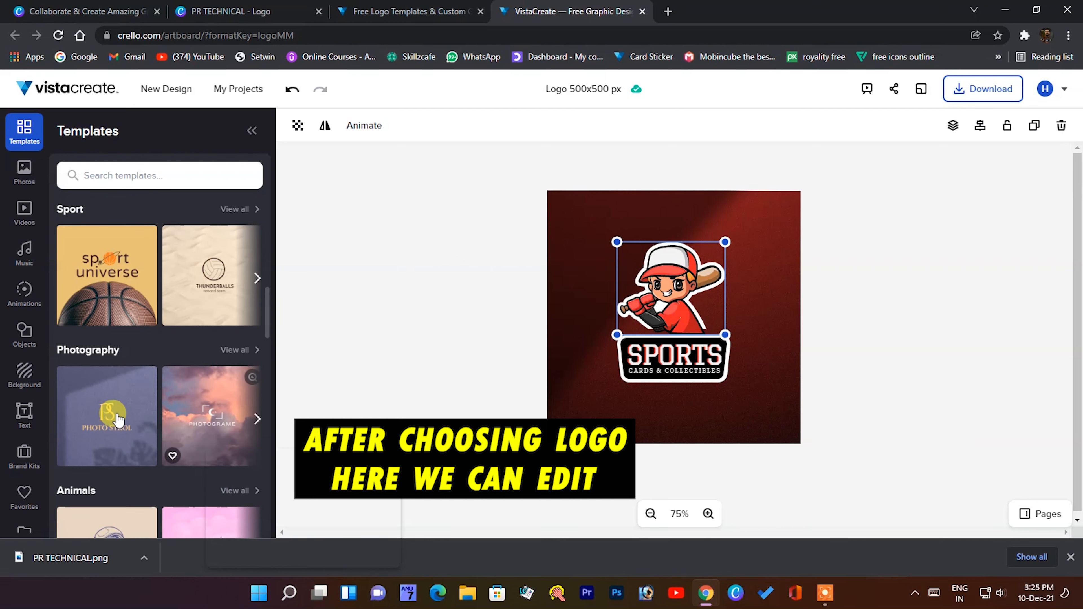
{"action": "left_click", "coordinate": [76, 424]}
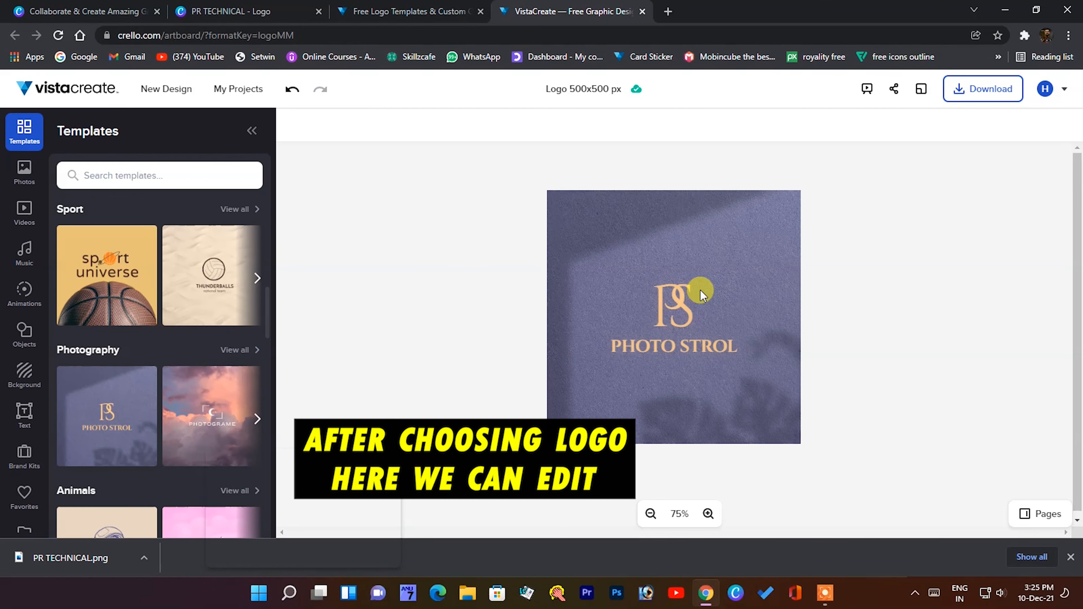
Try to open the "PHOTO STROL" text on the logo for editing.
{"action": "left_click", "coordinate": [692, 352]}
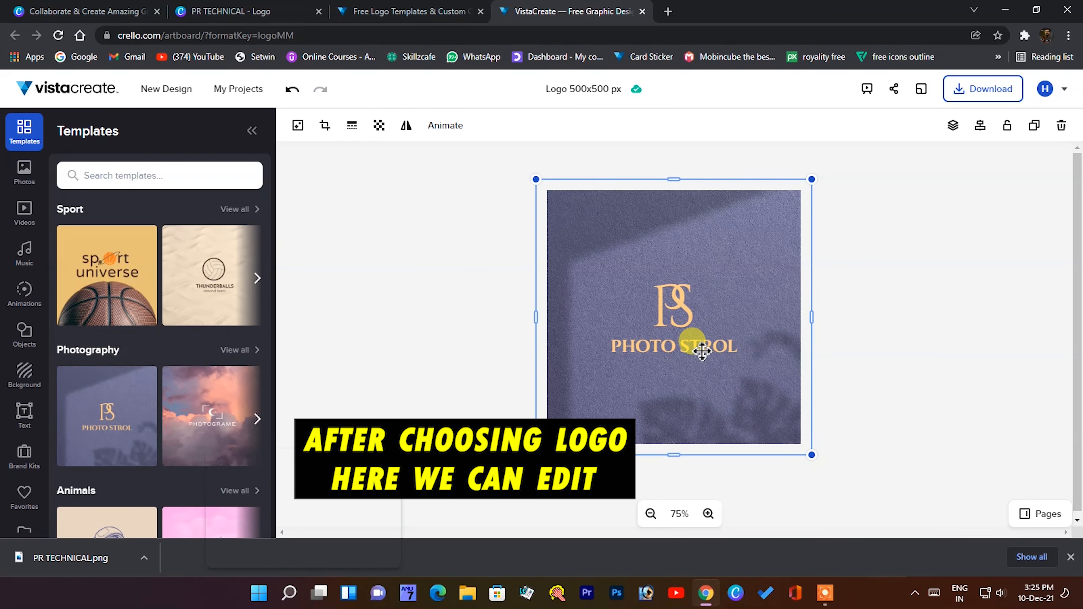
{"action": "double_click", "coordinate": [717, 351]}
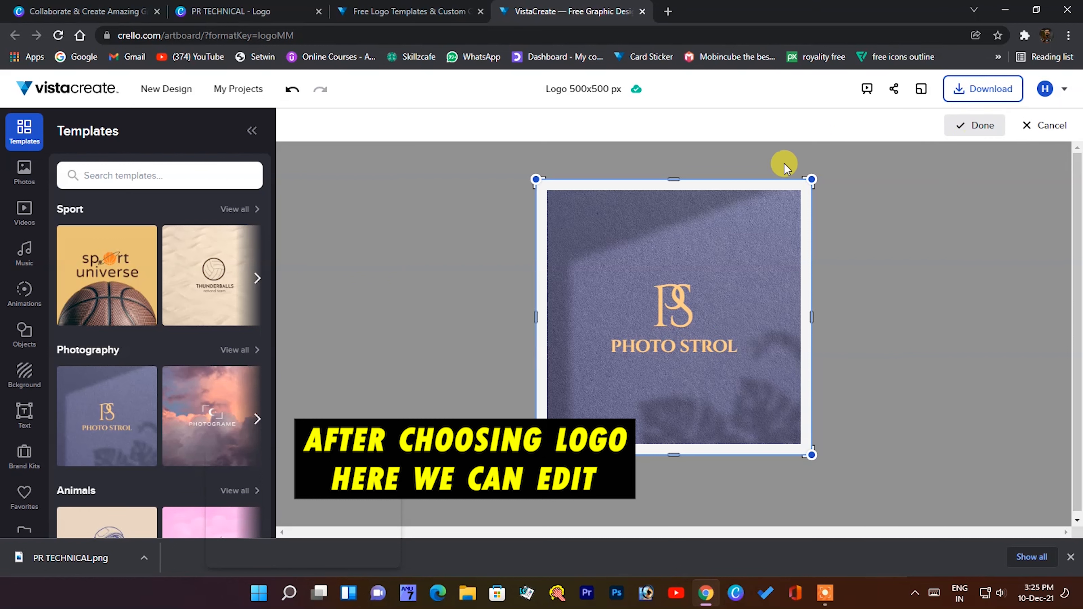
{"action": "left_click", "coordinate": [785, 167]}
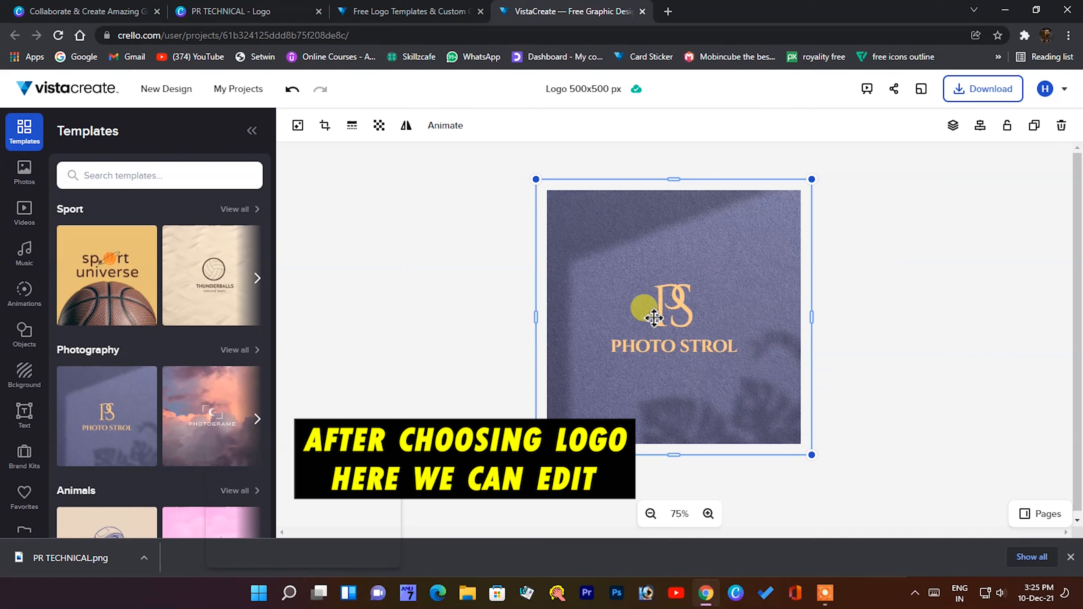
Apply the dark green pine-branch photo as the background of the "PHOTO STROL" logo.
{"action": "scroll", "coordinate": [147, 264], "scroll_direction": "down", "scroll_amount": 5}
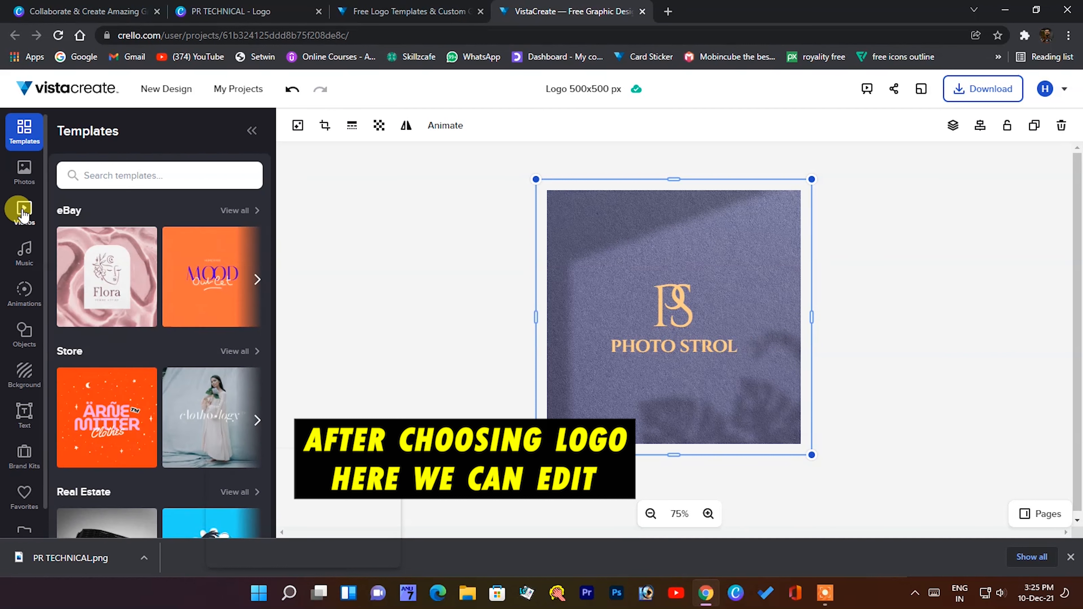
{"action": "left_click", "coordinate": [30, 314]}
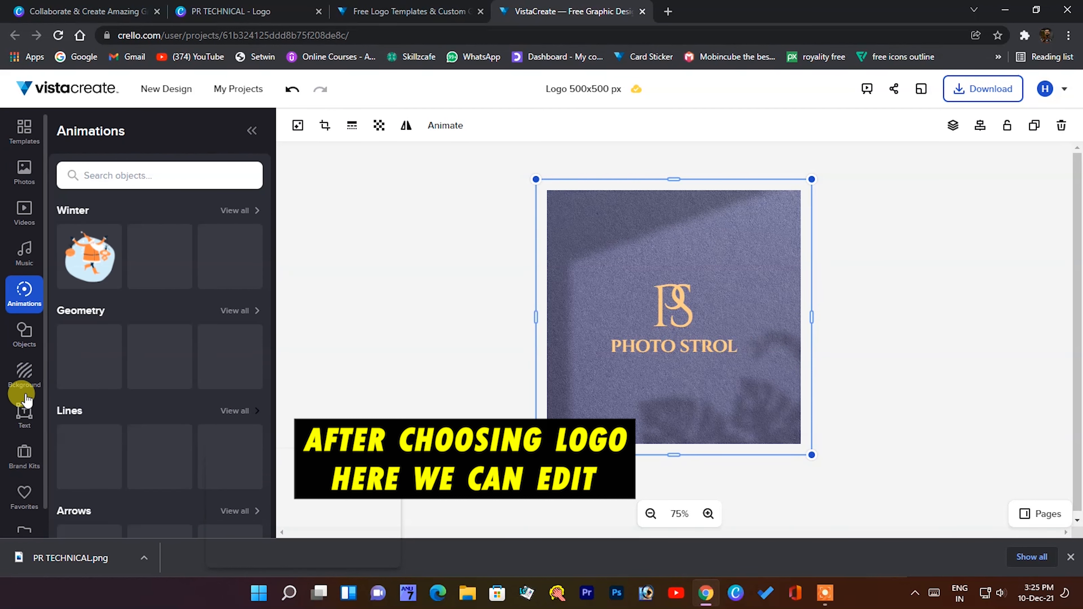
{"action": "left_click", "coordinate": [24, 343]}
{"action": "scroll", "coordinate": [97, 335], "scroll_direction": "down", "scroll_amount": 5}
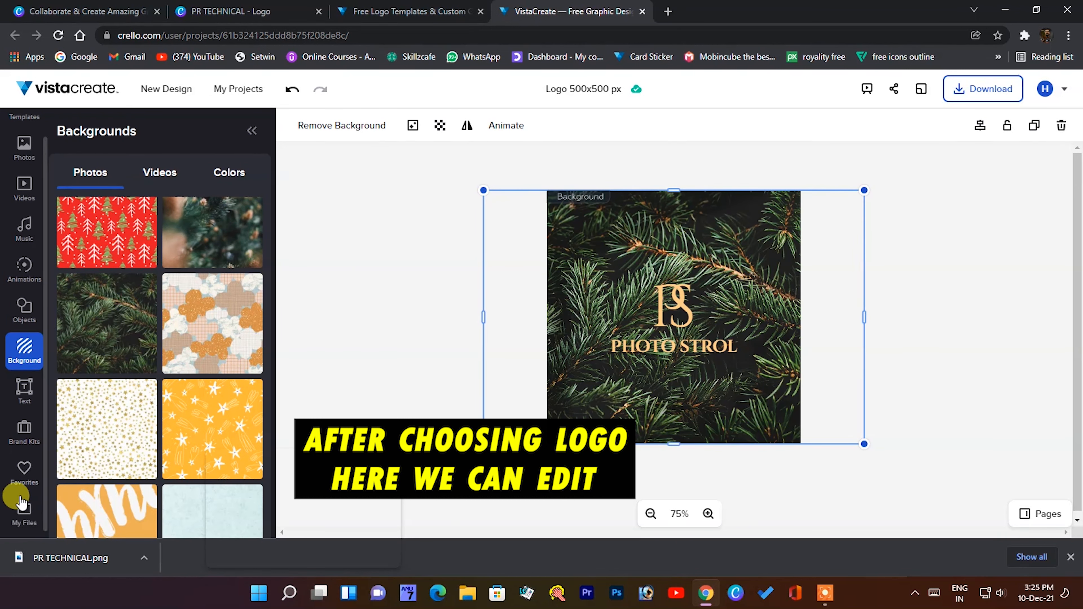
{"action": "left_click", "coordinate": [23, 510]}
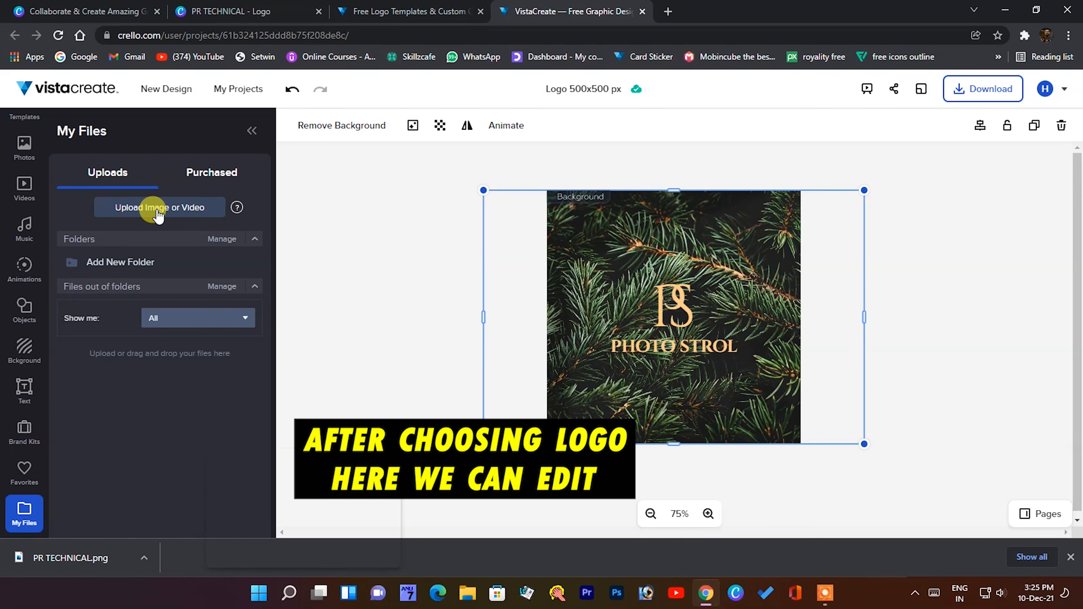
{"action": "left_click", "coordinate": [158, 211]}
{"action": "left_click", "coordinate": [492, 301]}
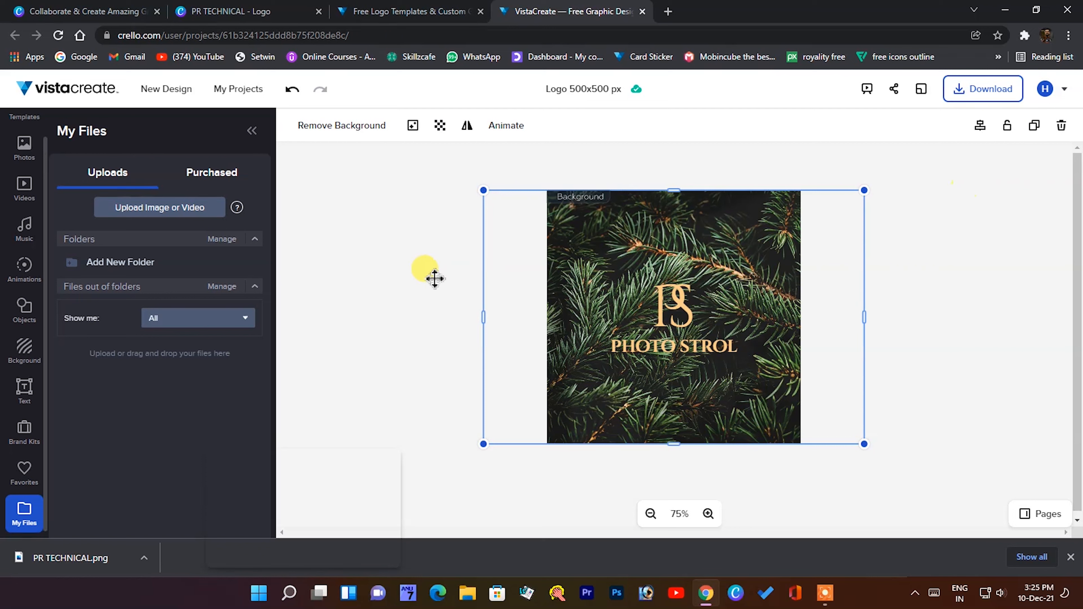
Try to remove the background from the pine-branch photo, and deselect it.
{"action": "left_click", "coordinate": [353, 128]}
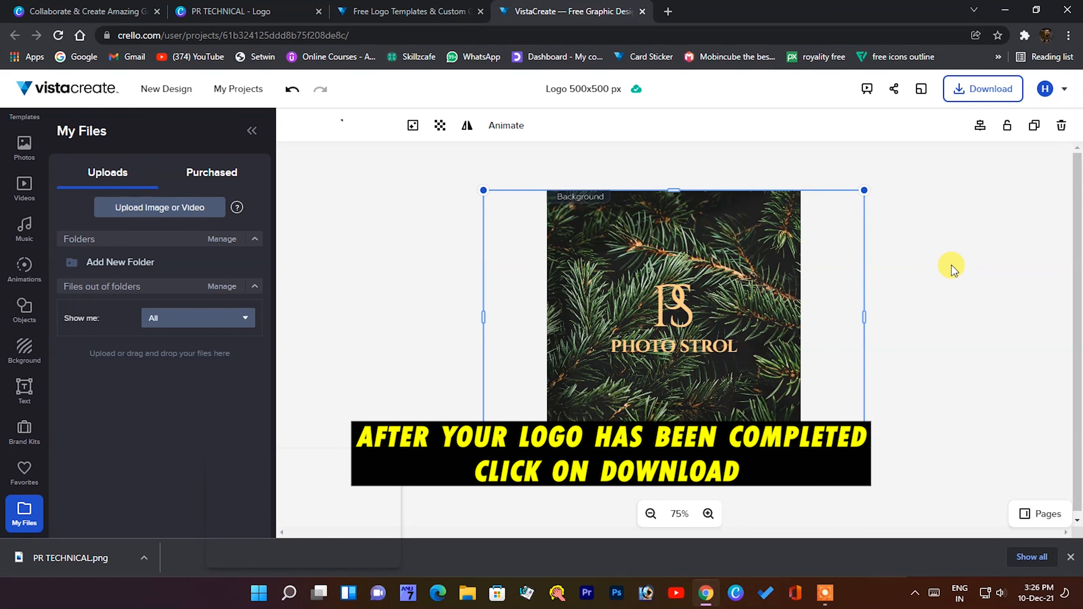
{"action": "left_click", "coordinate": [955, 247]}
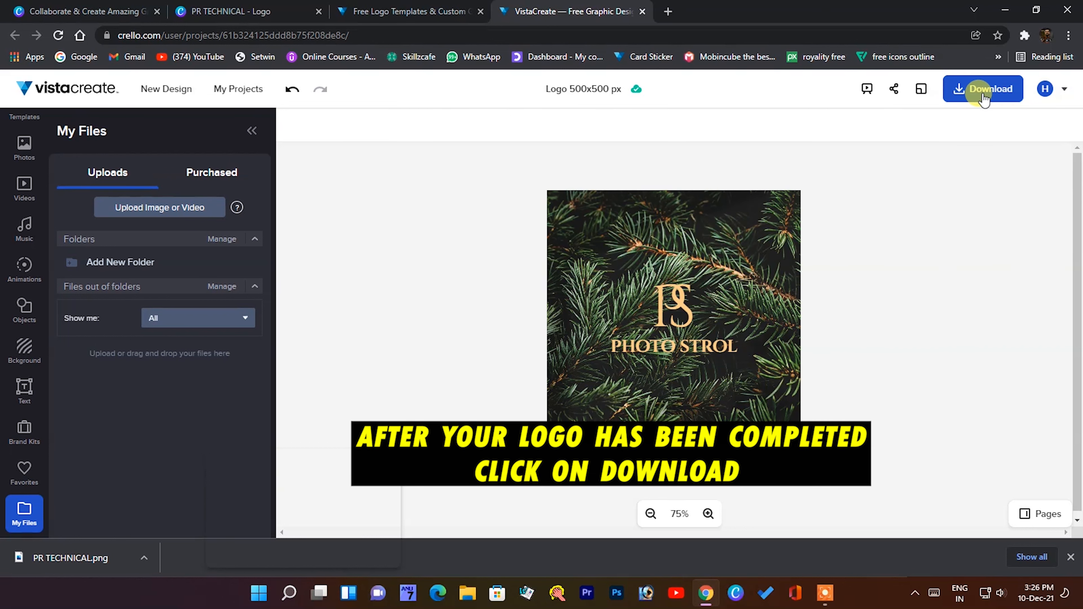
Download the logo in PNG format and save it to the Desktop as "Logo 500x500 px".
{"action": "left_click", "coordinate": [993, 97]}
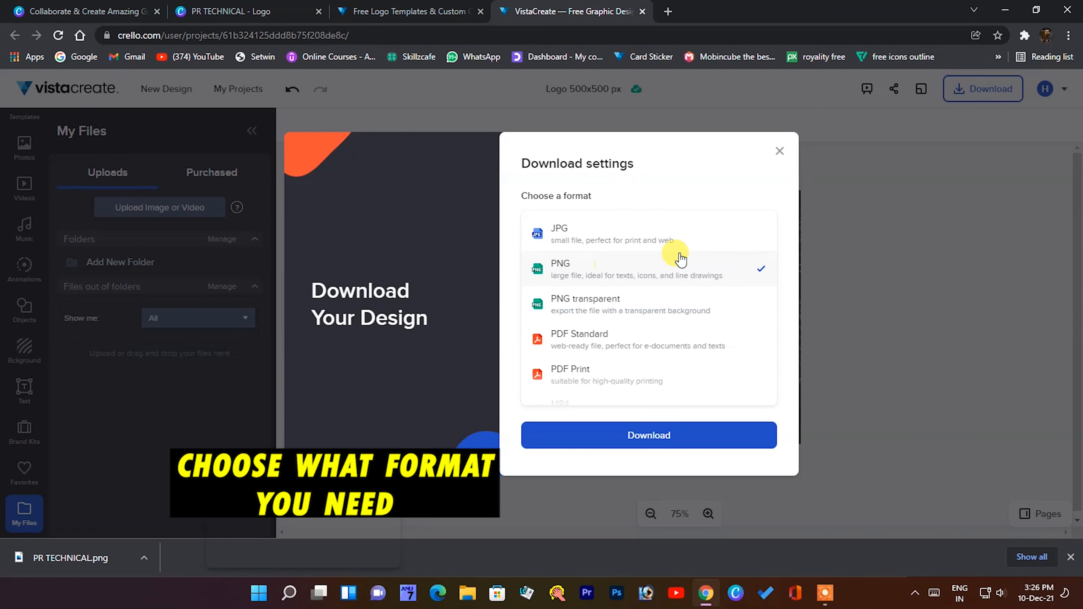
{"action": "left_click", "coordinate": [644, 435]}
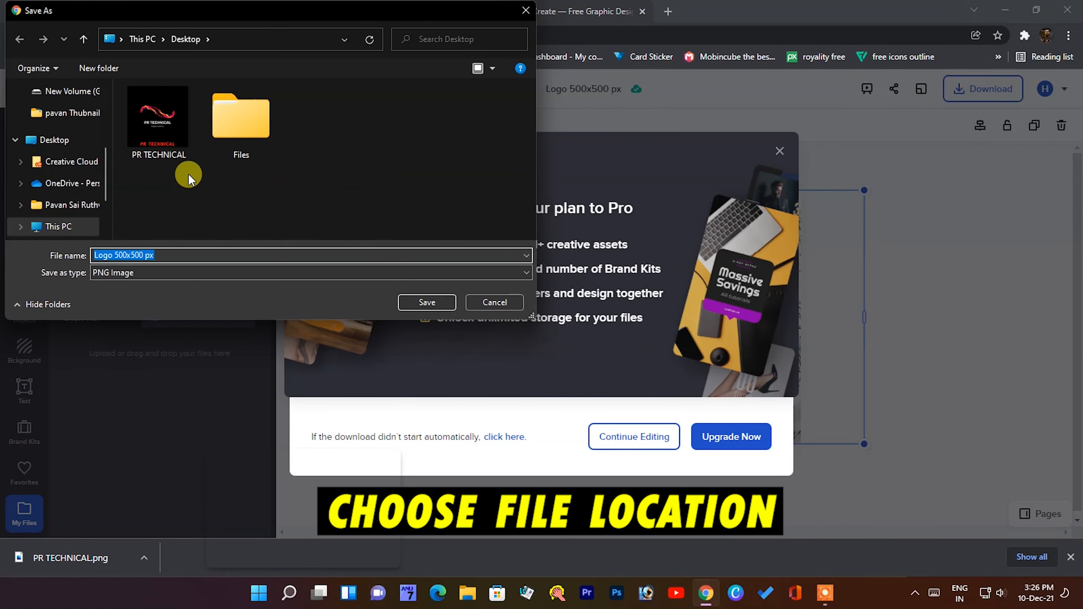
{"action": "left_click", "coordinate": [415, 303]}
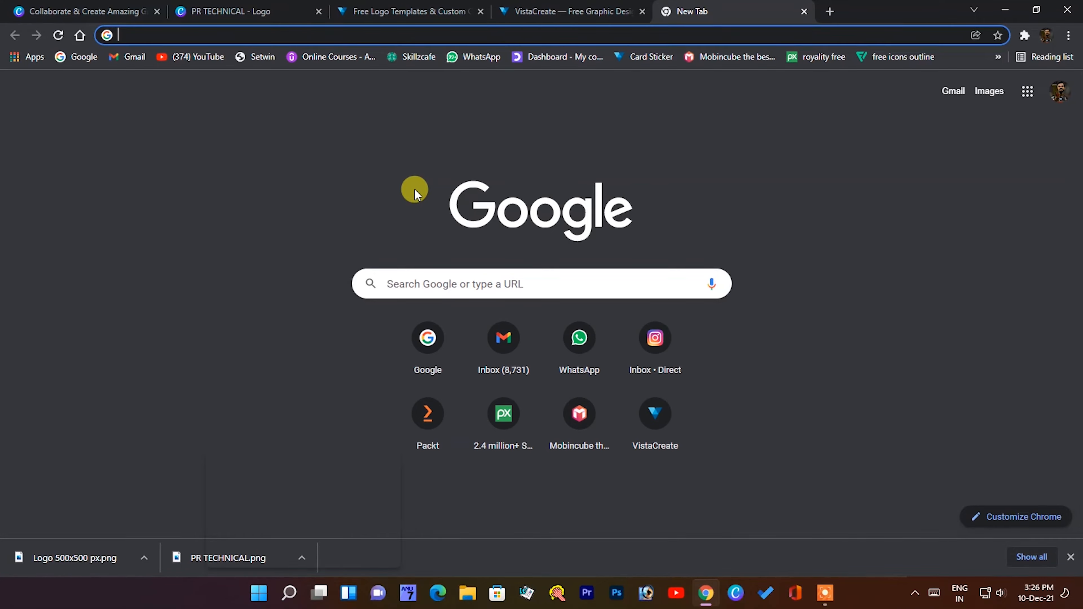
Search the web for "designevo" and open the DesignEvo free logo maker site.
{"action": "type", "text": "des"}
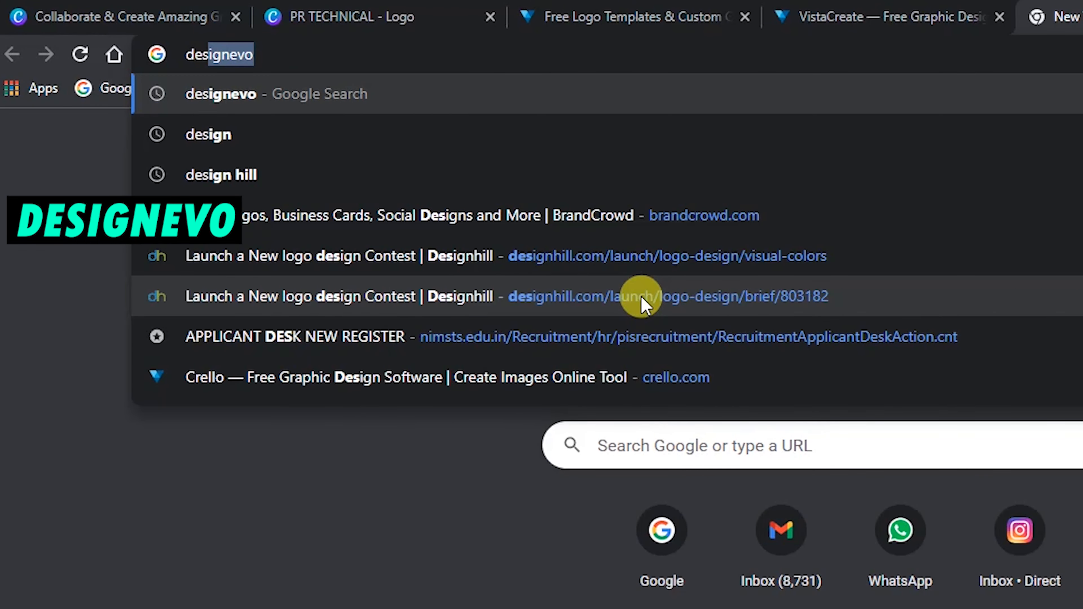
{"action": "type", "text": "ignnevo"}
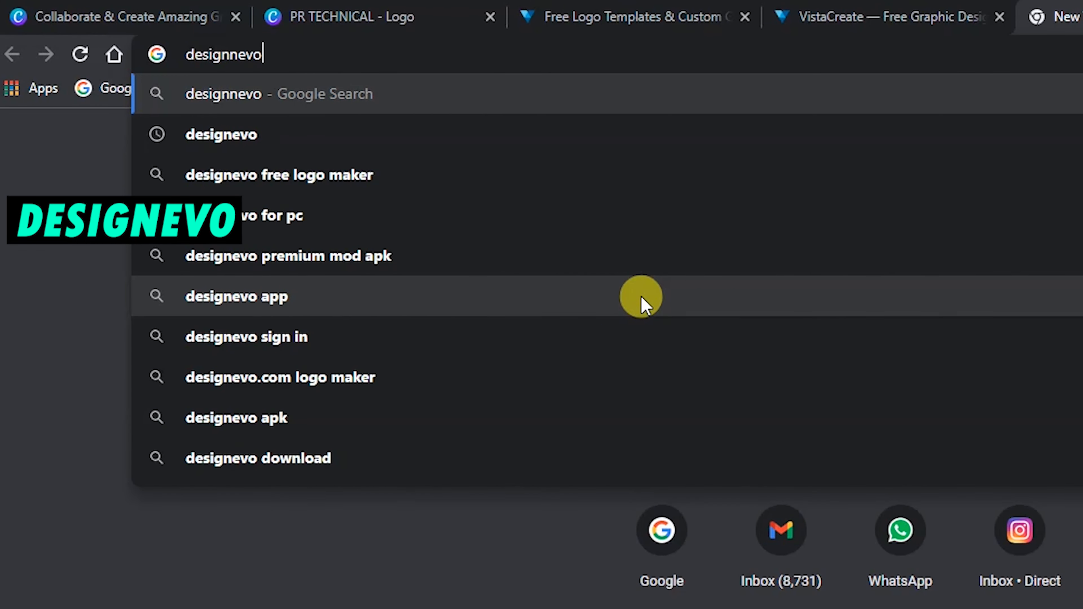
{"action": "key", "text": "Return"}
{"action": "left_click", "coordinate": [404, 306]}
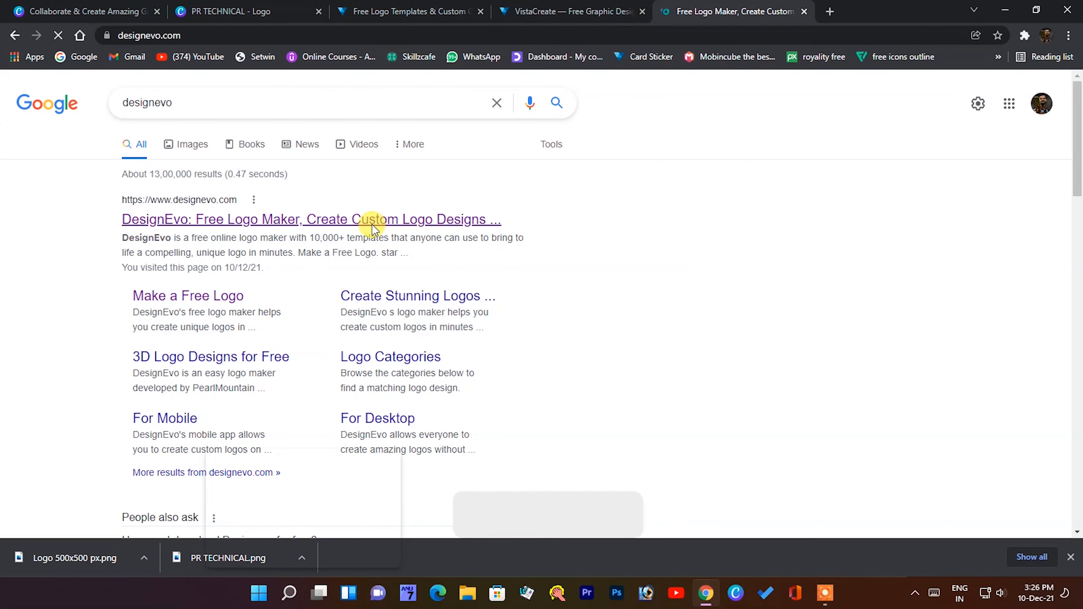
{"action": "left_click", "coordinate": [486, 179]}
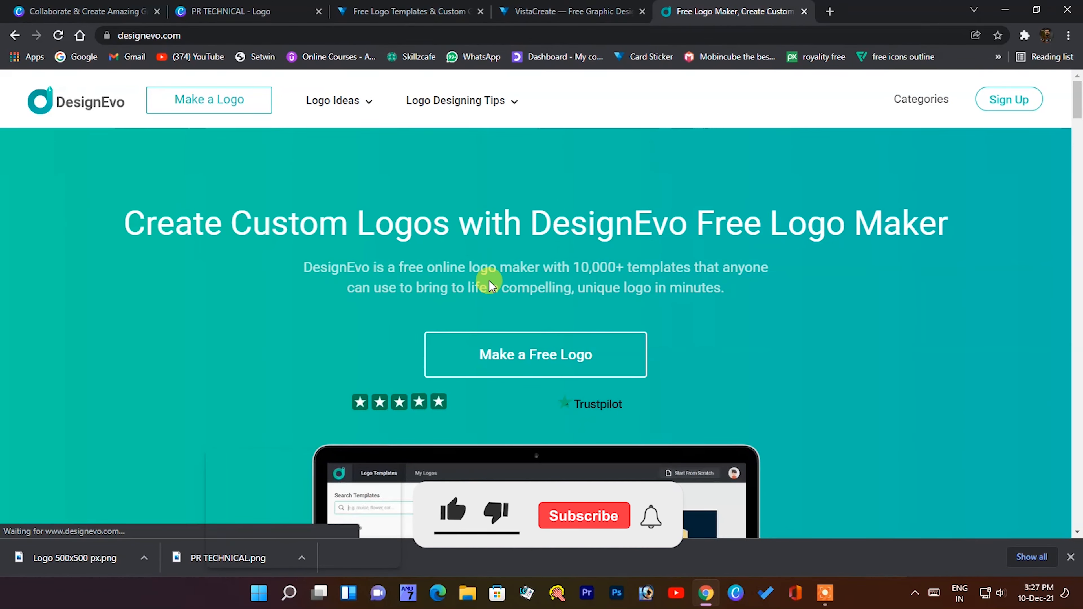
Start making a free logo from the DesignEvo home page.
{"action": "scroll", "coordinate": [495, 299], "scroll_direction": "down", "scroll_amount": 10}
{"action": "scroll", "coordinate": [554, 325], "scroll_direction": "up", "scroll_amount": 10}
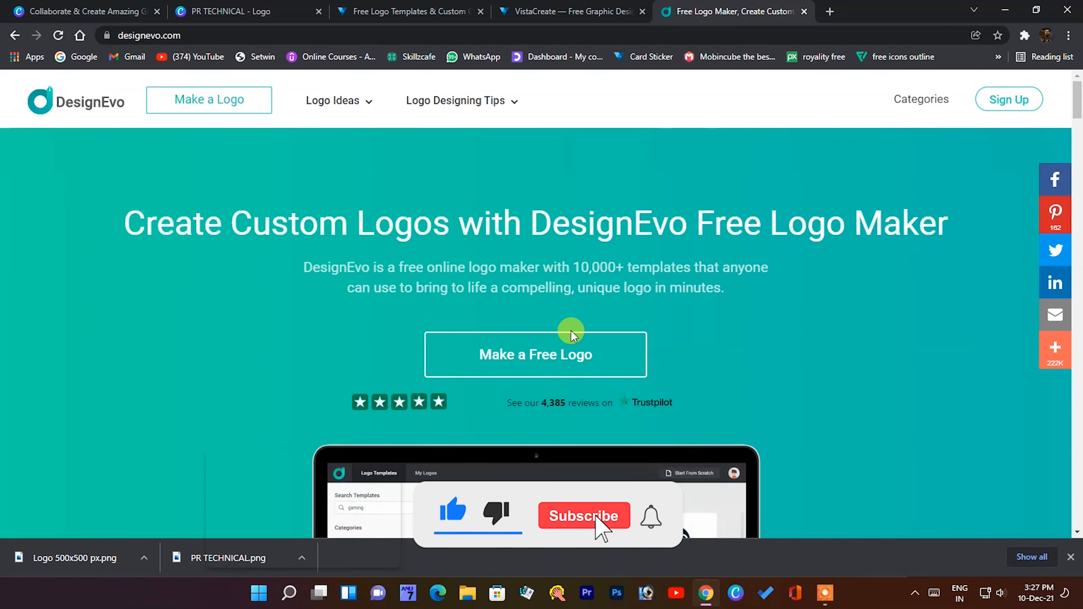
{"action": "left_click", "coordinate": [558, 356]}
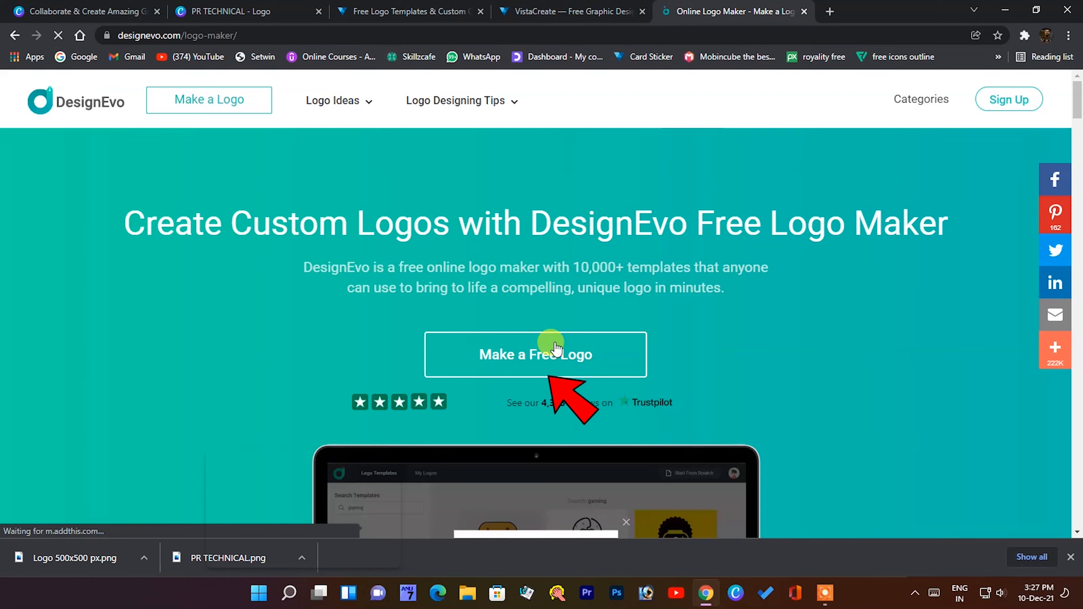
{"action": "left_click", "coordinate": [570, 332]}
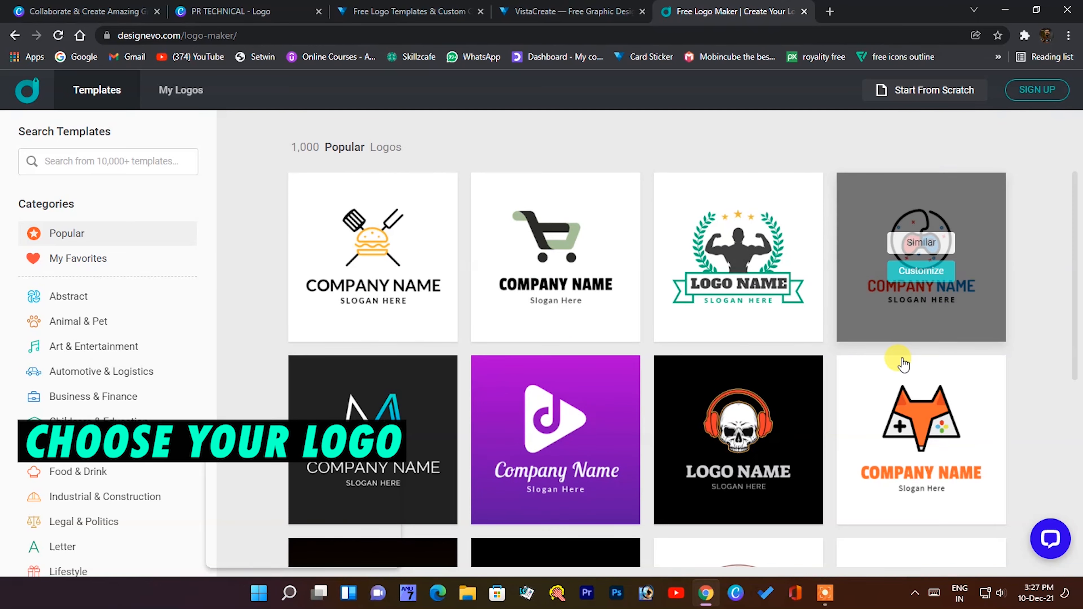
Open the headphone-wearing monkey template from the Popular logos for customization.
{"action": "scroll", "coordinate": [871, 370], "scroll_direction": "down", "scroll_amount": 5}
{"action": "scroll", "coordinate": [868, 365], "scroll_direction": "down", "scroll_amount": 1}
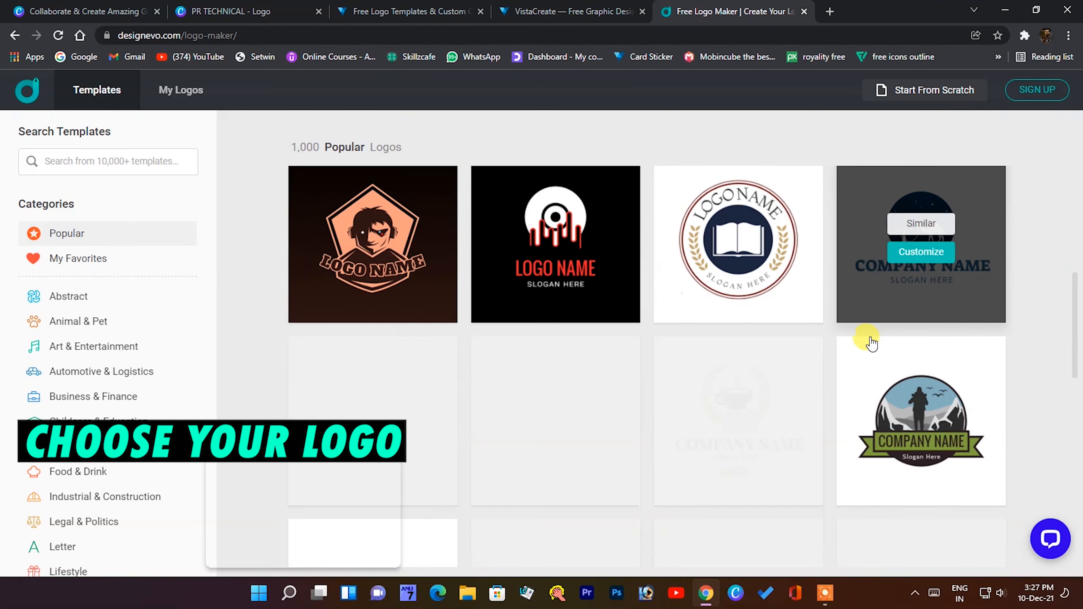
{"action": "scroll", "coordinate": [810, 350], "scroll_direction": "down", "scroll_amount": 5}
{"action": "scroll", "coordinate": [759, 360], "scroll_direction": "up", "scroll_amount": 4}
{"action": "scroll", "coordinate": [757, 367], "scroll_direction": "down", "scroll_amount": 15}
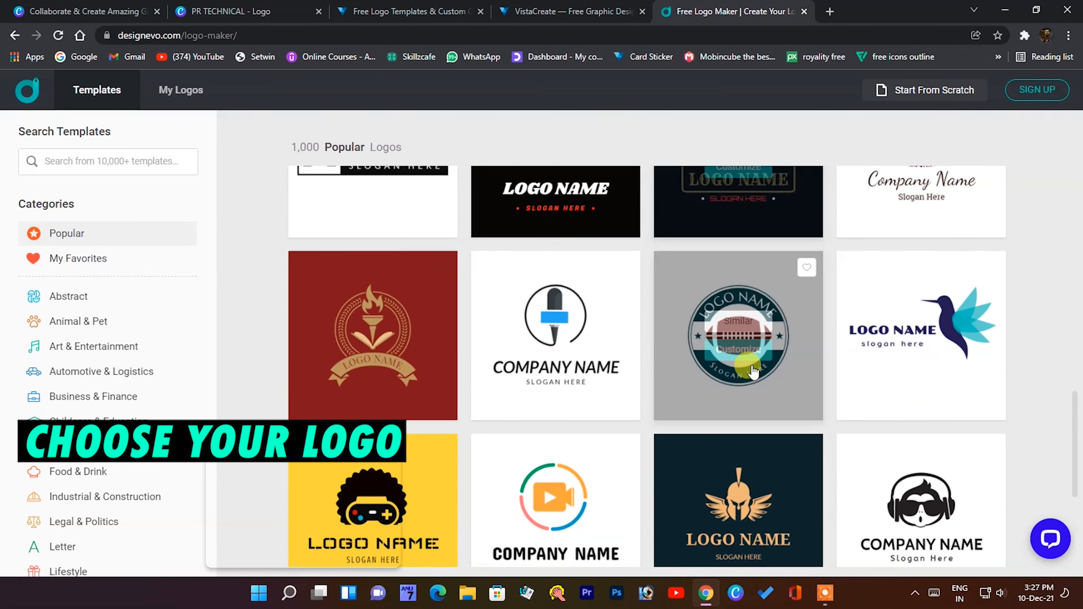
{"action": "scroll", "coordinate": [724, 314], "scroll_direction": "down", "scroll_amount": 5}
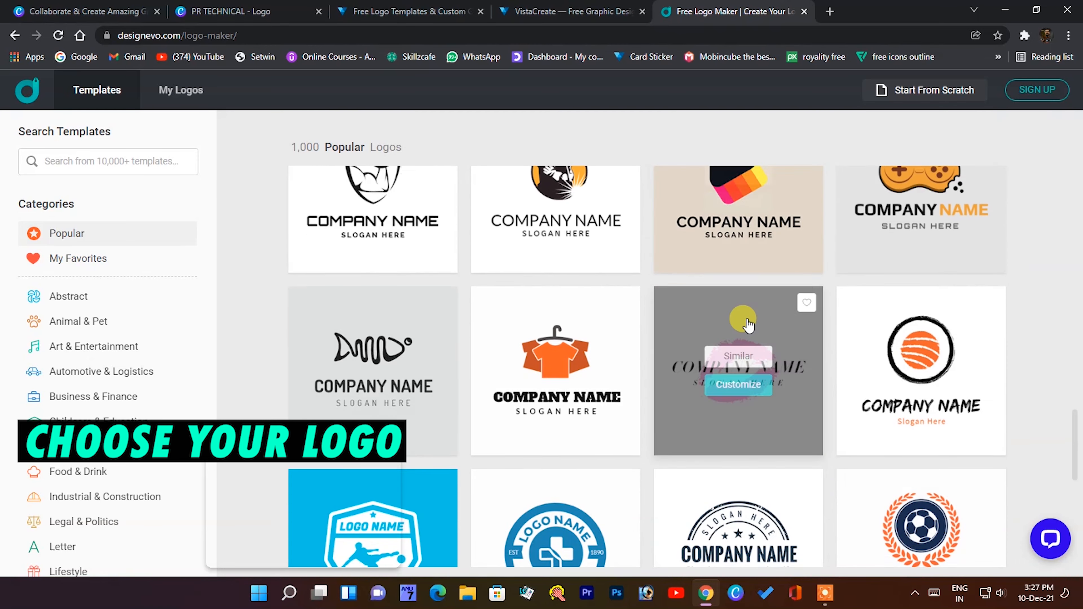
{"action": "scroll", "coordinate": [807, 326], "scroll_direction": "up", "scroll_amount": 6}
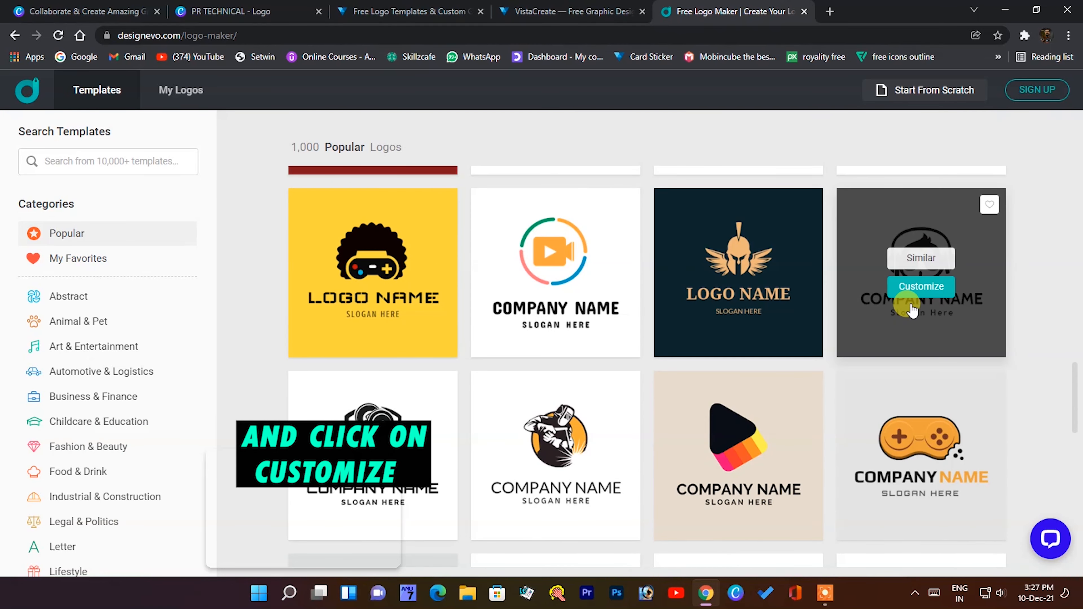
{"action": "left_click", "coordinate": [918, 288]}
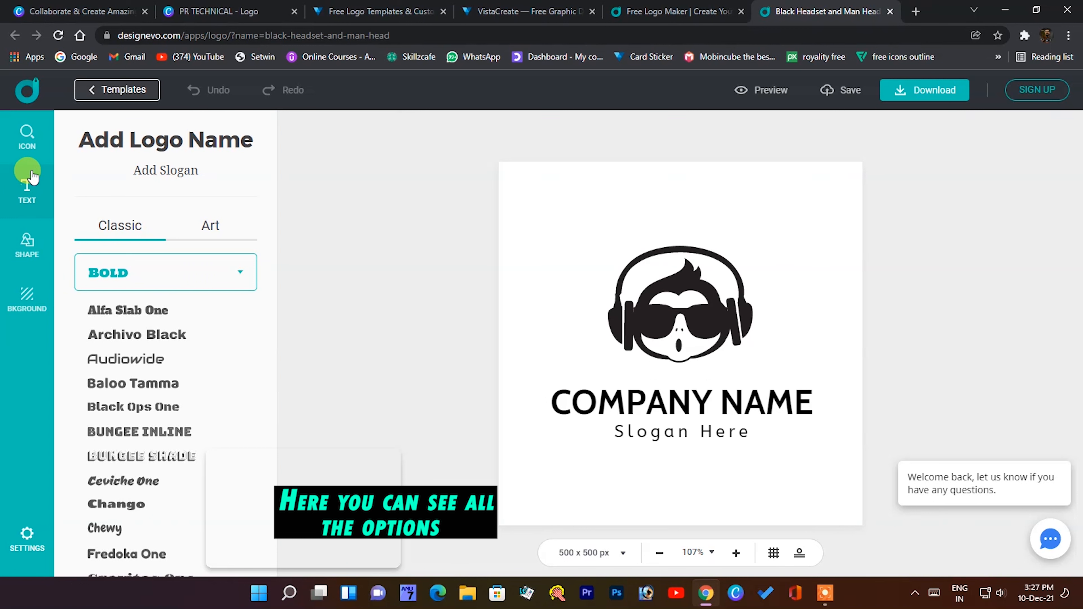
Insert the double-outlined rectangular badge shape over the monkey icon and delete it.
{"action": "left_click", "coordinate": [38, 242]}
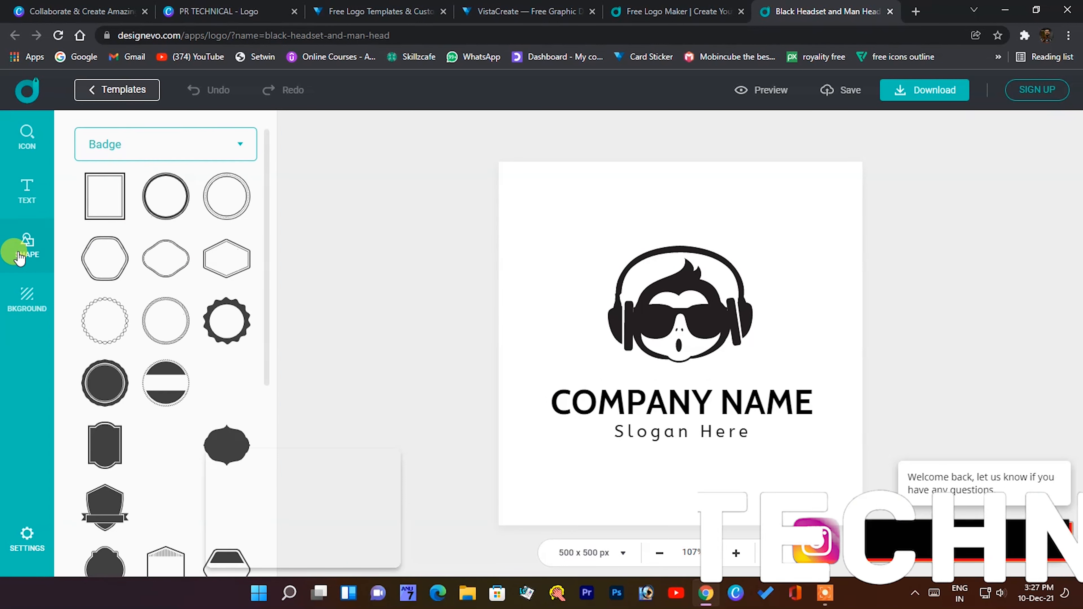
{"action": "left_click", "coordinate": [98, 215]}
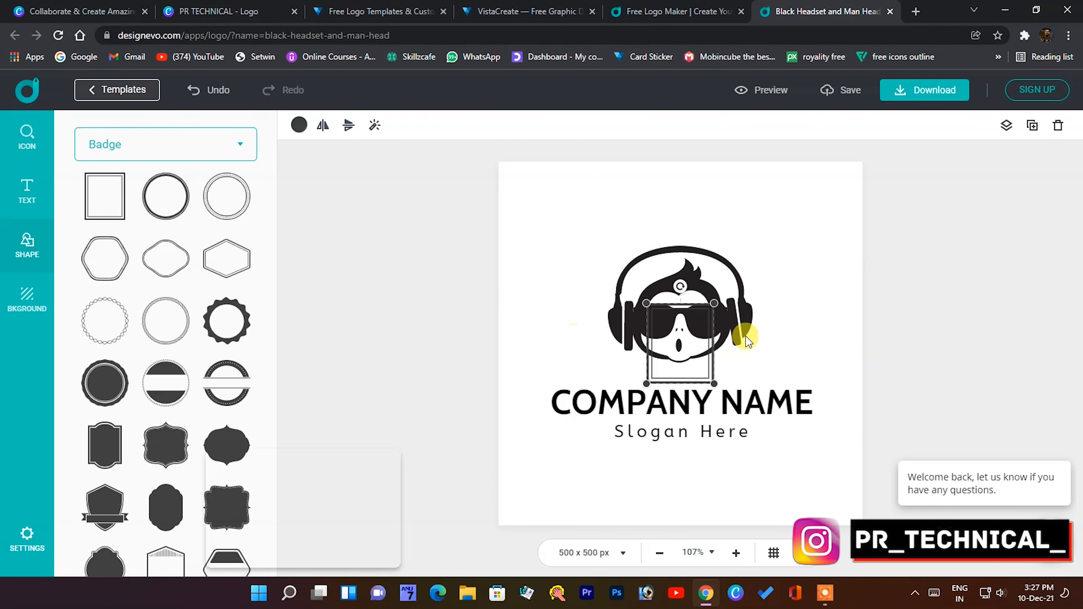
{"action": "key", "text": "Delete"}
Try several solid and gradient background colors for the logo, settling on the salmon-to-crimson gradient.
{"action": "left_click", "coordinate": [26, 299]}
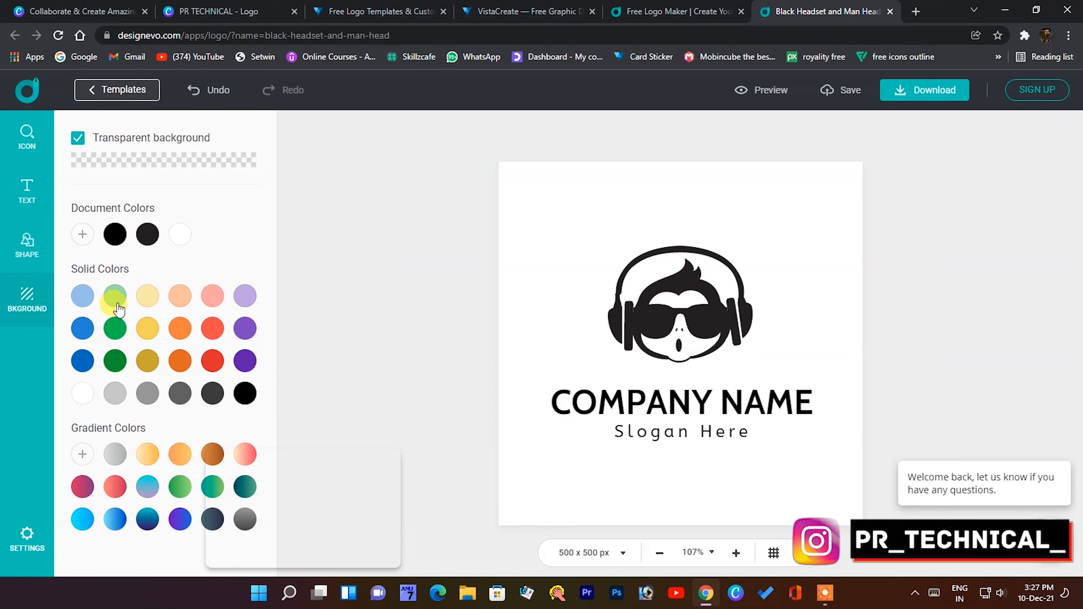
{"action": "left_click", "coordinate": [115, 279]}
{"action": "left_click", "coordinate": [245, 344]}
{"action": "left_click", "coordinate": [246, 313]}
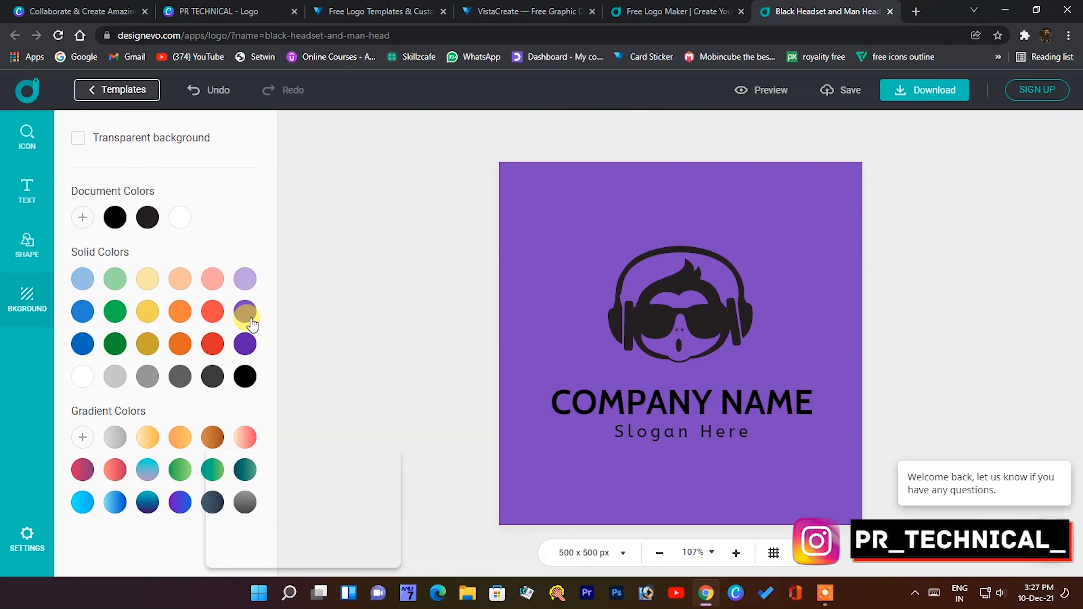
{"action": "left_click", "coordinate": [82, 311]}
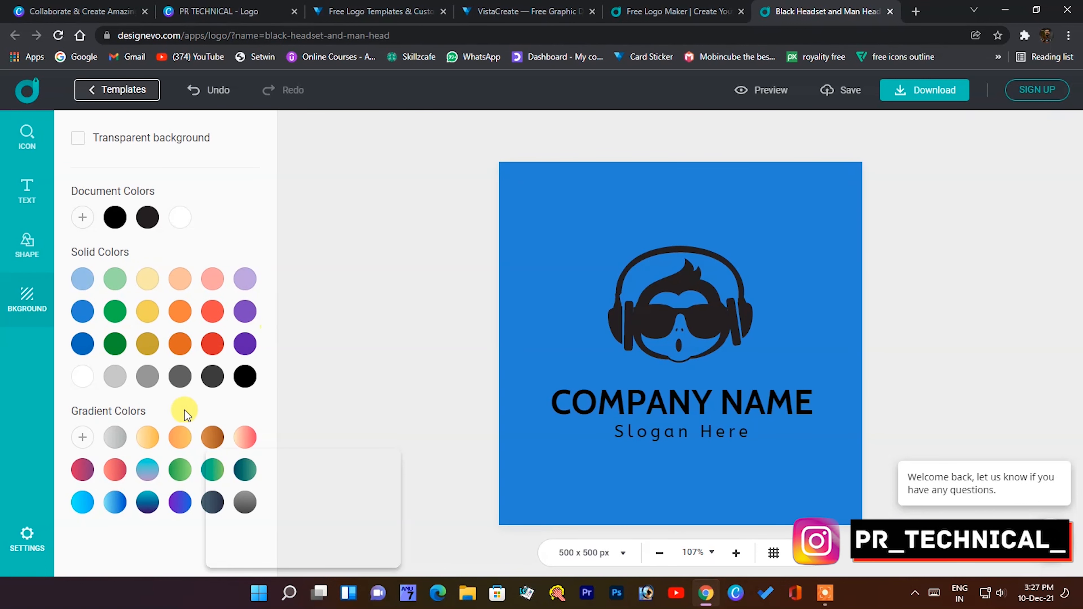
{"action": "left_click", "coordinate": [91, 473]}
{"action": "left_click", "coordinate": [122, 473]}
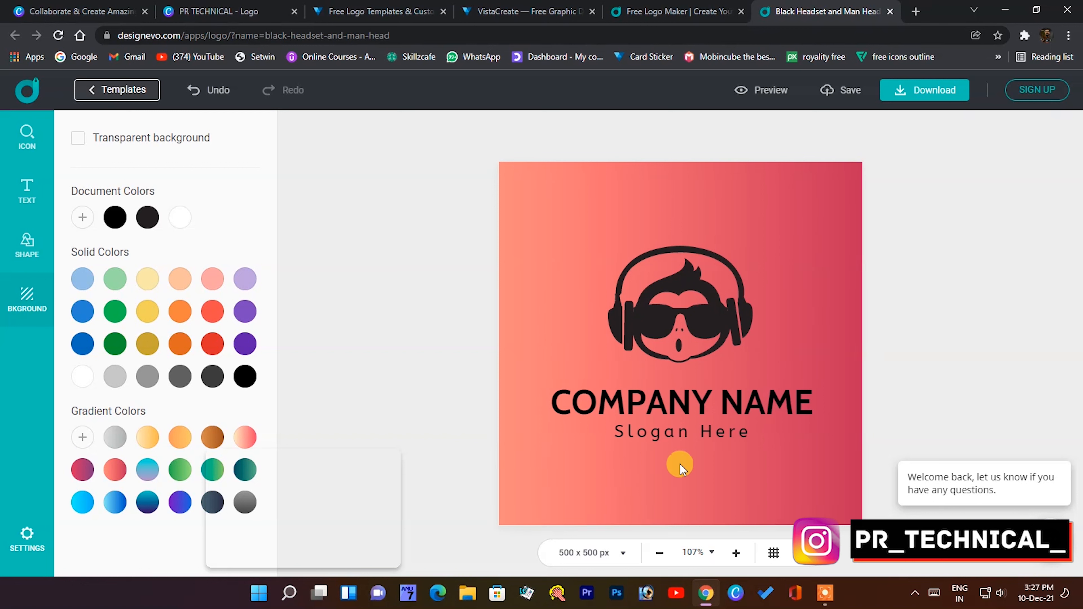
Replace the "COMPANY NAME" text on the logo with "PR TECHNICAL".
{"action": "left_click", "coordinate": [724, 392]}
{"action": "left_click", "coordinate": [766, 397]}
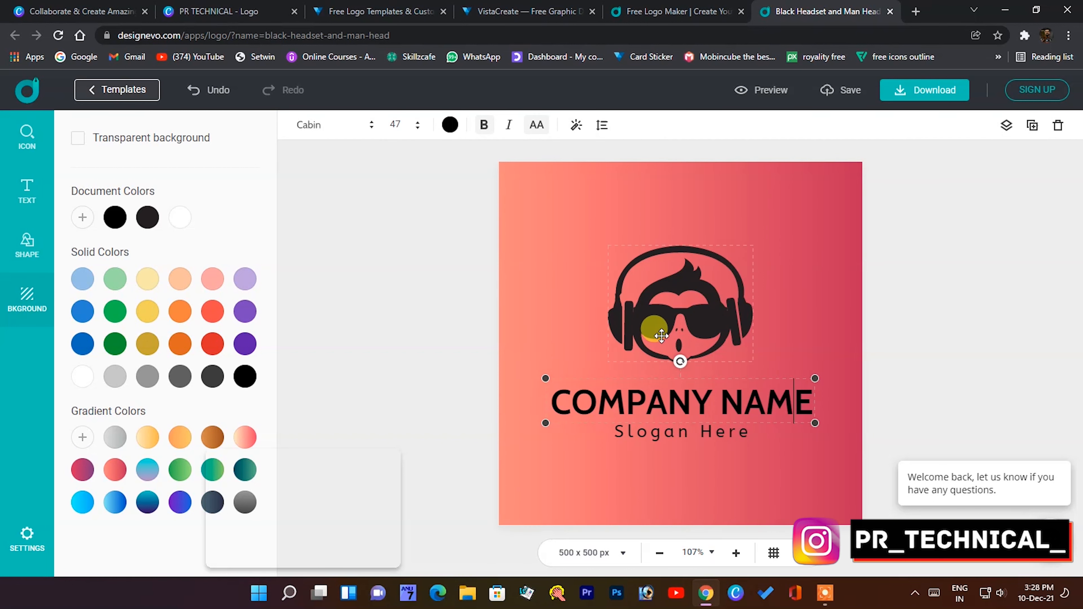
{"action": "key", "text": "Delete"}
{"action": "key", "text": "BackSpace"}
{"action": "key", "text": "BackSpace"}
{"action": "key", "text": "BackSpace"}
{"action": "key", "text": "BackSpace"}
{"action": "key", "text": "BackSpace"}
{"action": "key", "text": "BackSpace"}
{"action": "key", "text": "BackSpace"}
{"action": "key", "text": "BackSpace"}
{"action": "key", "text": "BackSpace"}
{"action": "key", "text": "BackSpace"}
{"action": "key", "text": "BackSpace"}
{"action": "type", "text": "PR TECHNICAL"}
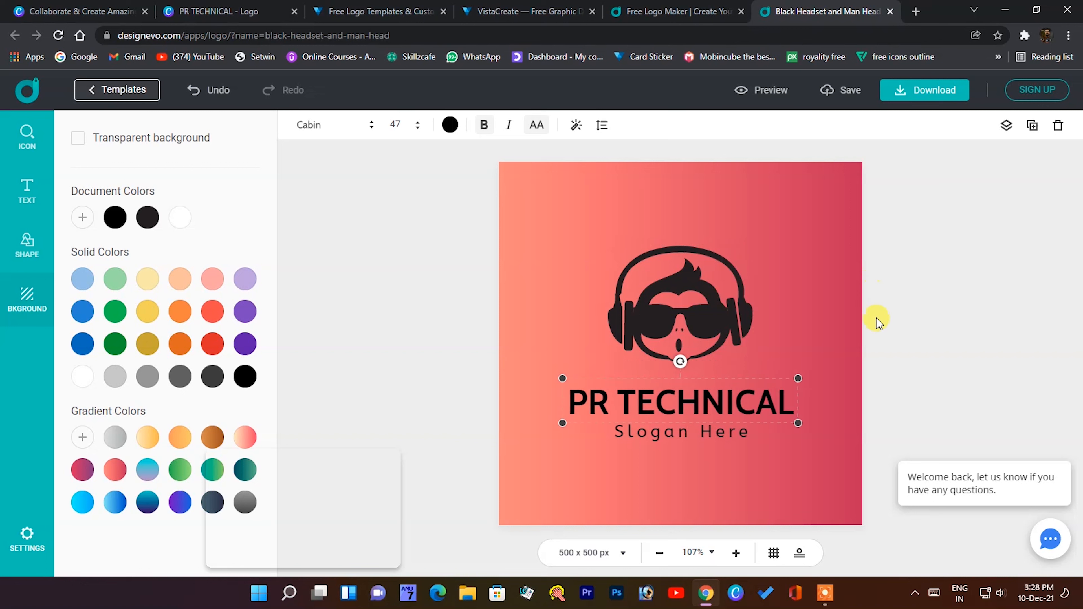
{"action": "left_click", "coordinate": [724, 437]}
{"action": "left_click", "coordinate": [922, 347]}
Set the font of the "PR TECHNICAL" text to Allerta Stencil.
{"action": "left_click", "coordinate": [700, 409]}
{"action": "left_click", "coordinate": [343, 126]}
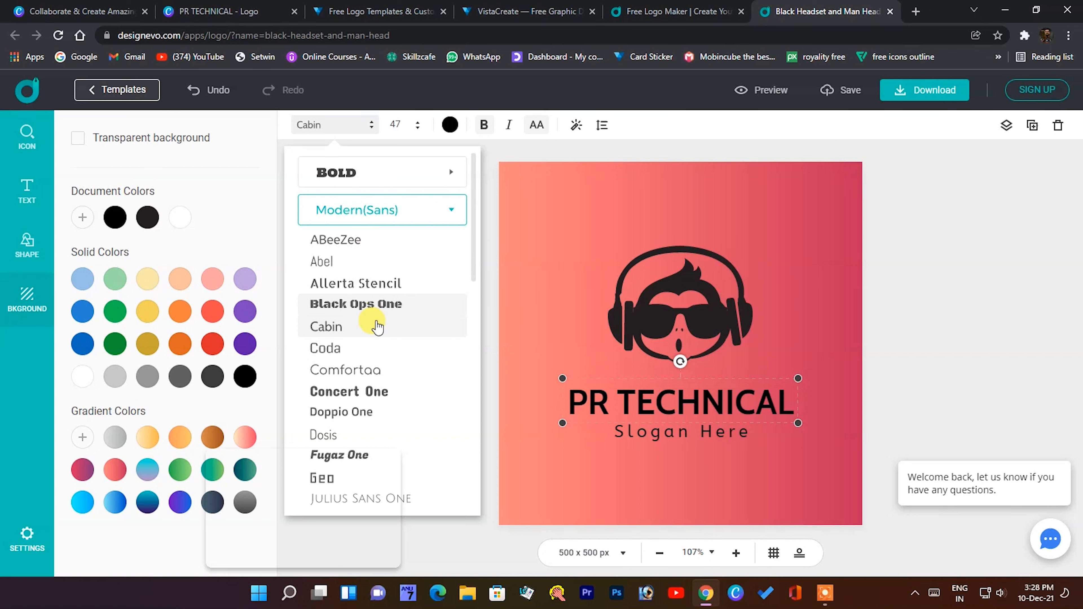
{"action": "left_click", "coordinate": [375, 305]}
{"action": "left_click", "coordinate": [391, 284]}
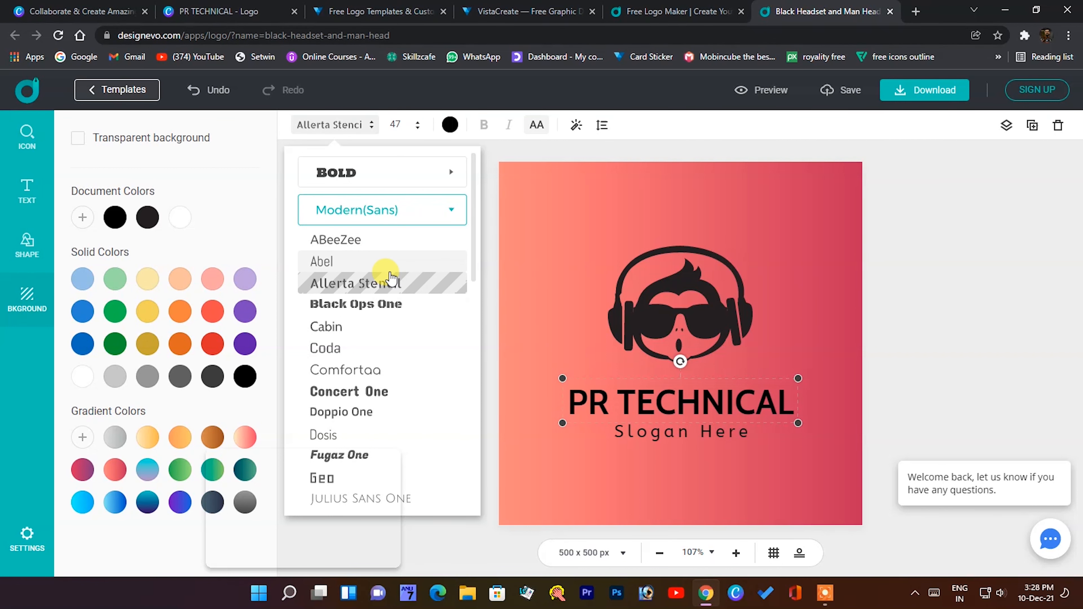
{"action": "left_click", "coordinate": [383, 393]}
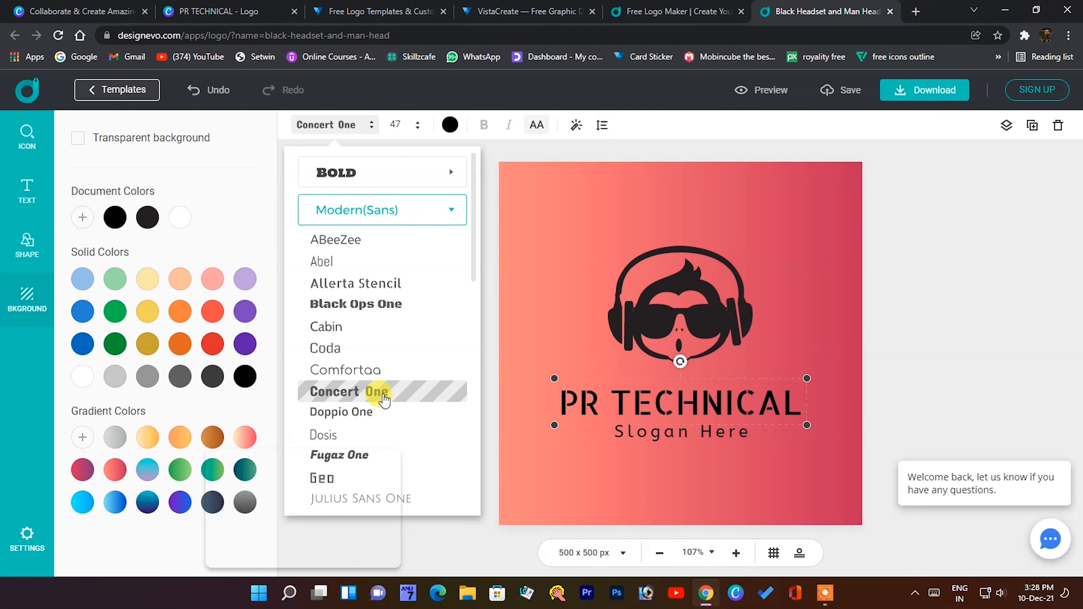
{"action": "left_click", "coordinate": [383, 283]}
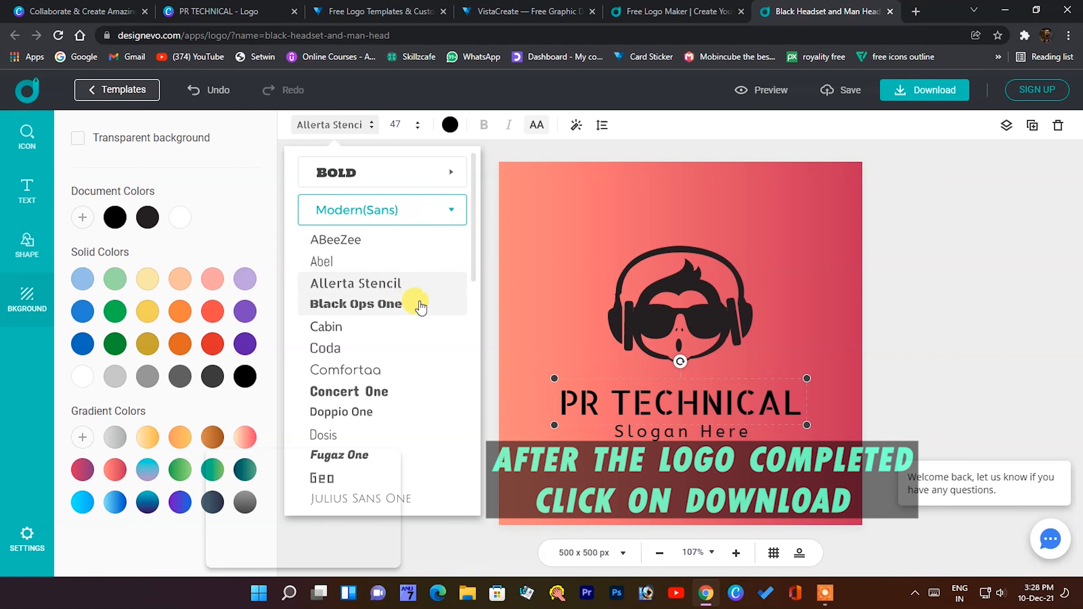
{"action": "left_click", "coordinate": [494, 312]}
Set the font size of the "PR TECHNICAL" text to 48.
{"action": "left_click", "coordinate": [416, 124]}
{"action": "left_click", "coordinate": [417, 124]}
{"action": "left_click", "coordinate": [416, 124]}
{"action": "left_click", "coordinate": [404, 196]}
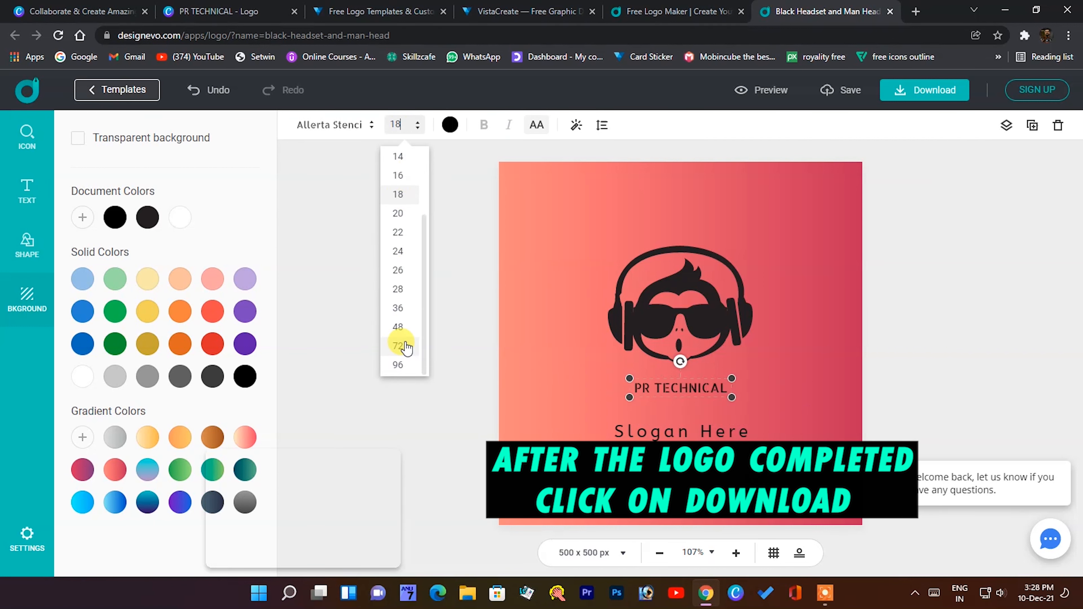
{"action": "left_click", "coordinate": [406, 331]}
{"action": "left_click", "coordinate": [663, 402]}
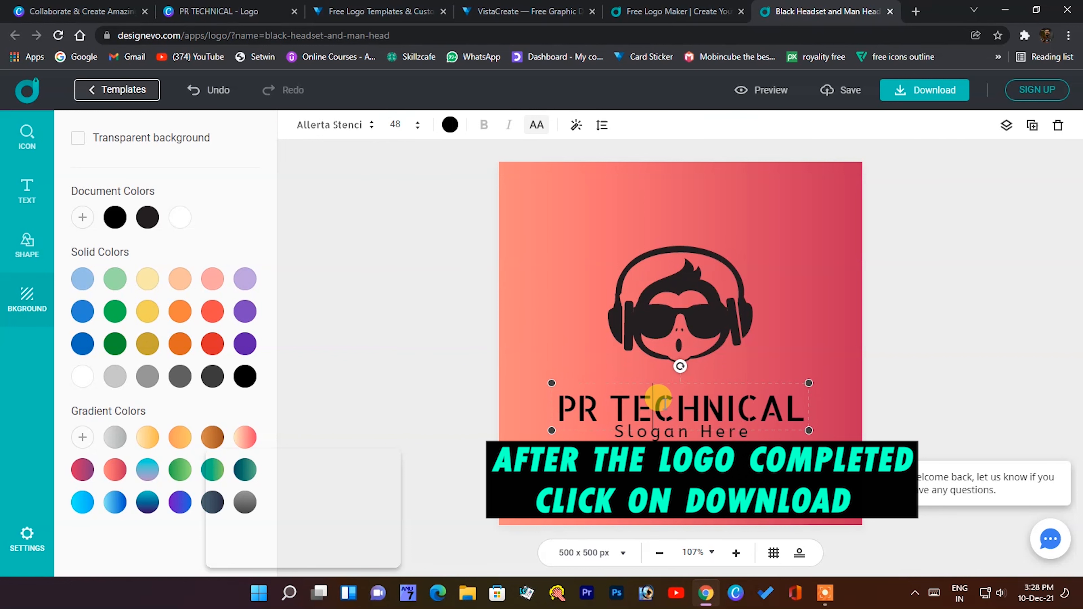
{"action": "left_click", "coordinate": [409, 231]}
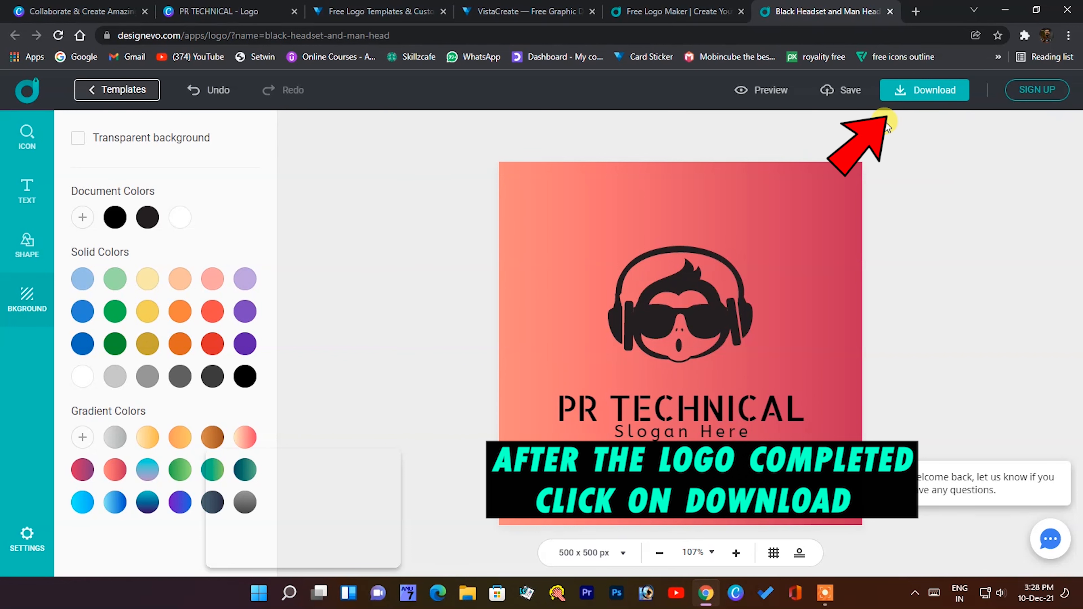
Request the low-resolution free logo download and sign up with a Google account.
{"action": "left_click", "coordinate": [934, 91]}
{"action": "scroll", "coordinate": [666, 333], "scroll_direction": "down", "scroll_amount": 3}
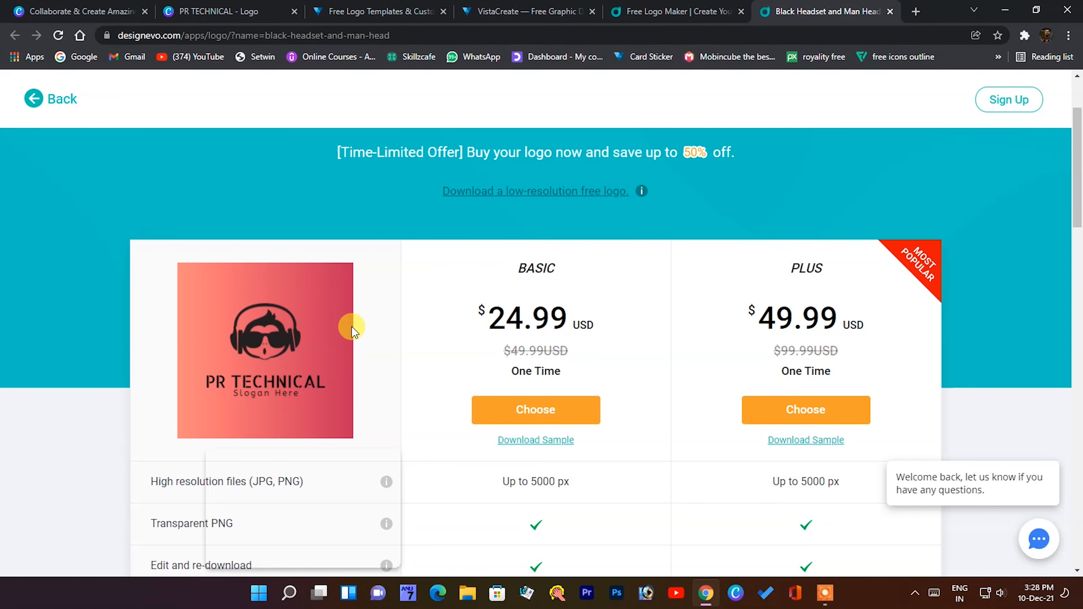
{"action": "left_click", "coordinate": [581, 193]}
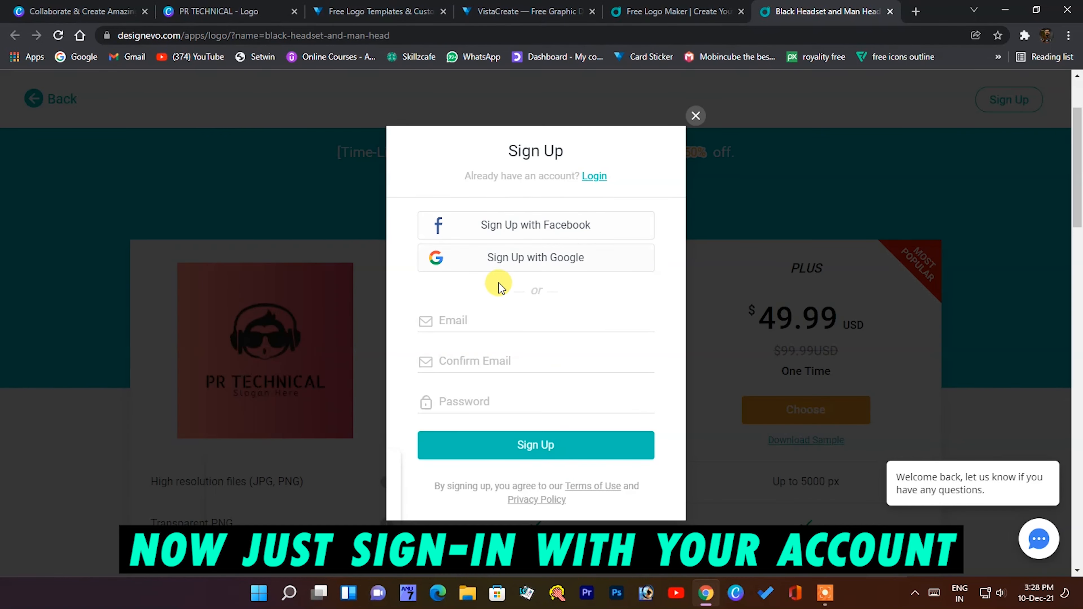
{"action": "left_click", "coordinate": [542, 258]}
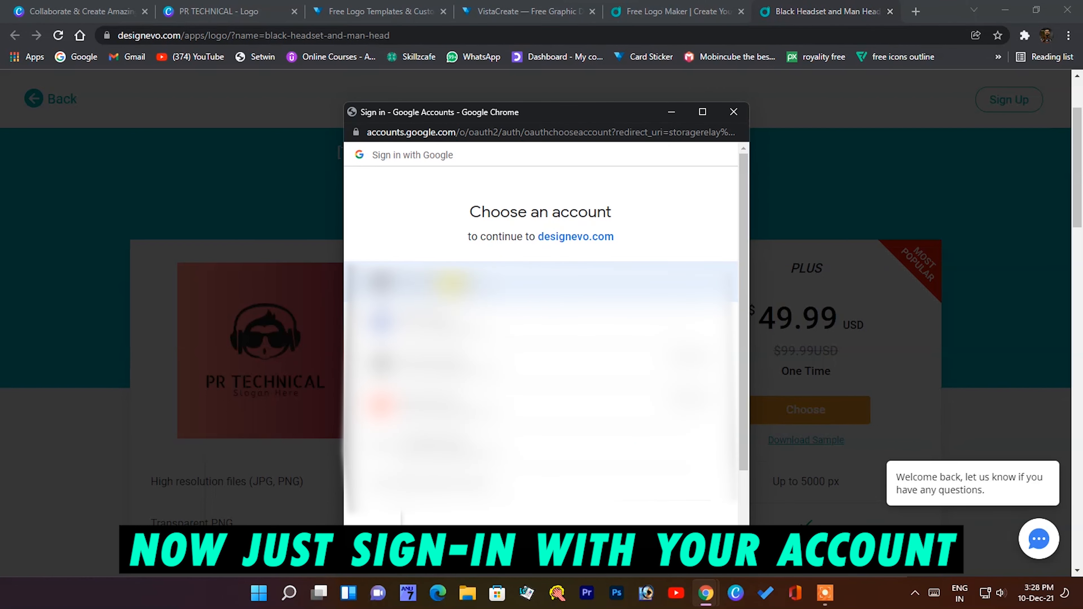
{"action": "left_click", "coordinate": [558, 280]}
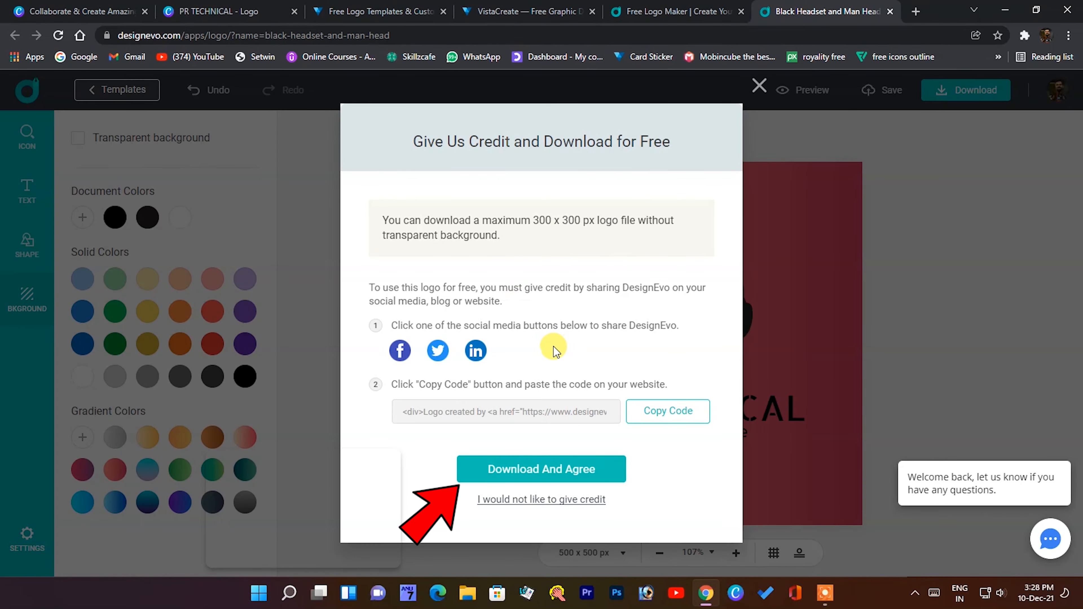
Agree to the credit terms for the free download and save the ZIP archive as "logo" on the Desktop.
{"action": "left_click", "coordinate": [556, 467]}
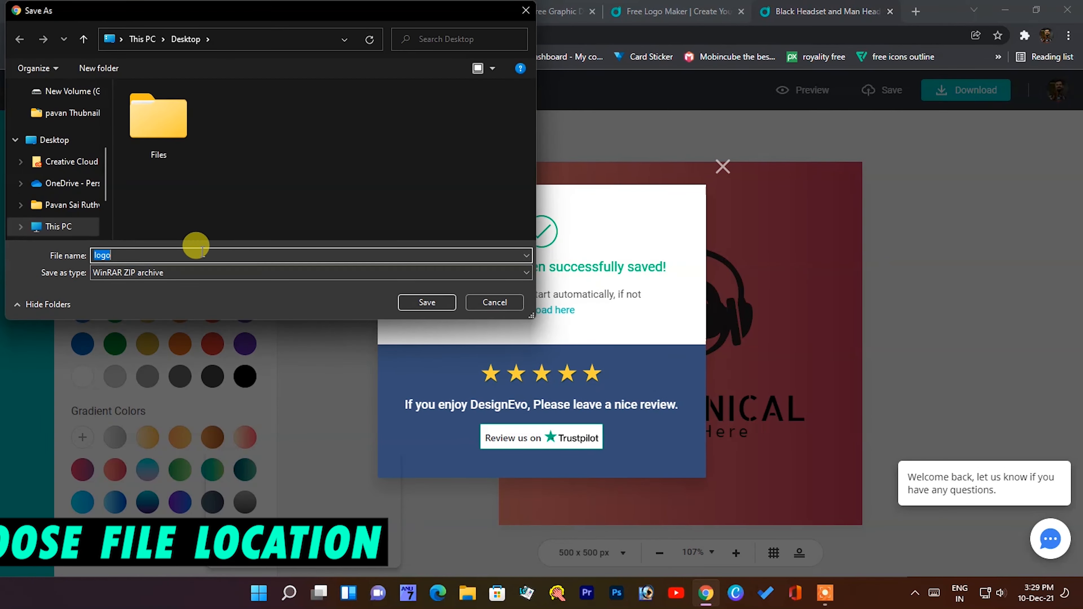
{"action": "left_click", "coordinate": [424, 306]}
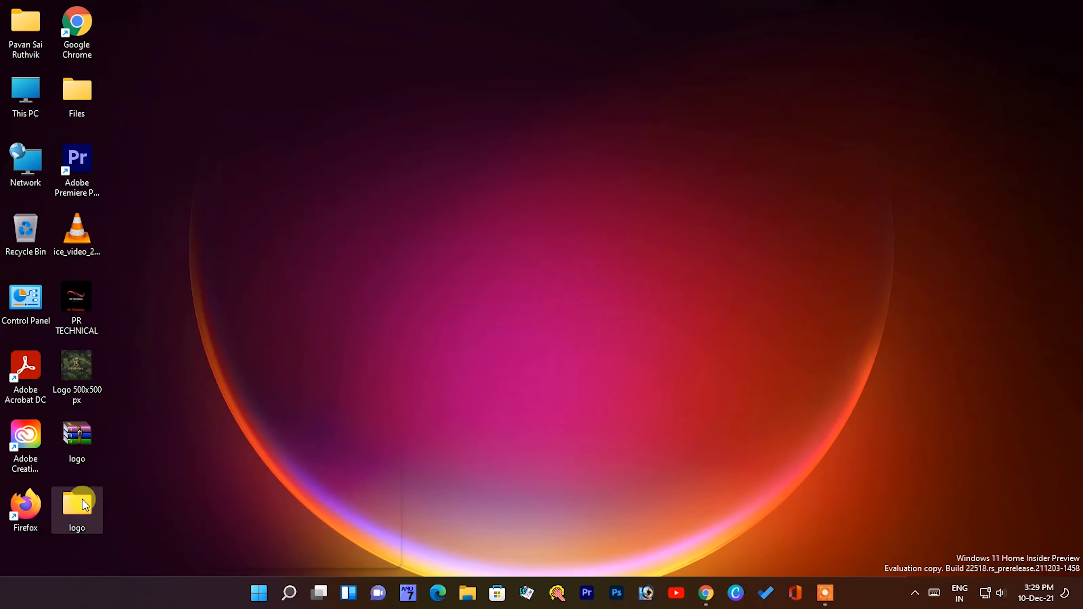
Inspect the downloaded logo.jpg in the desktop's extracted "logo" folder, zooming in and back out, and close both windows.
{"action": "double_click", "coordinate": [90, 519]}
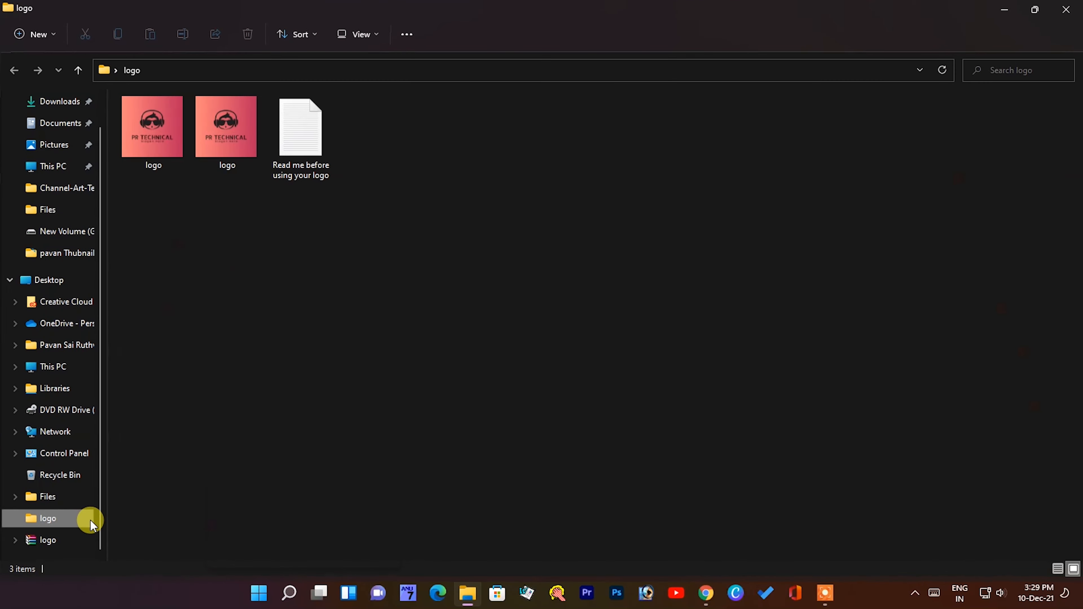
{"action": "left_click", "coordinate": [156, 141]}
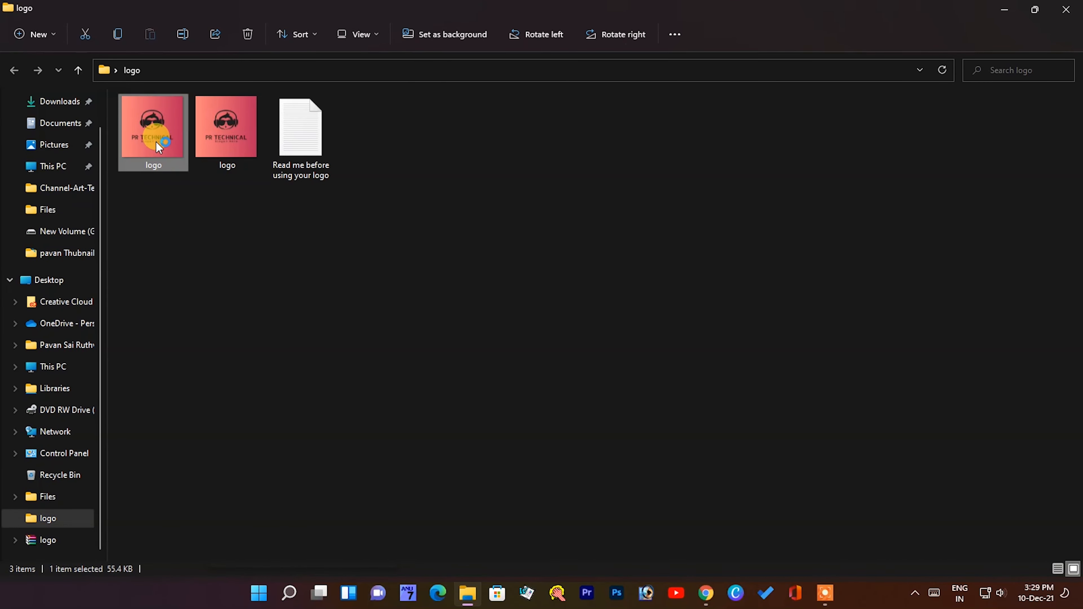
{"action": "double_click", "coordinate": [156, 141]}
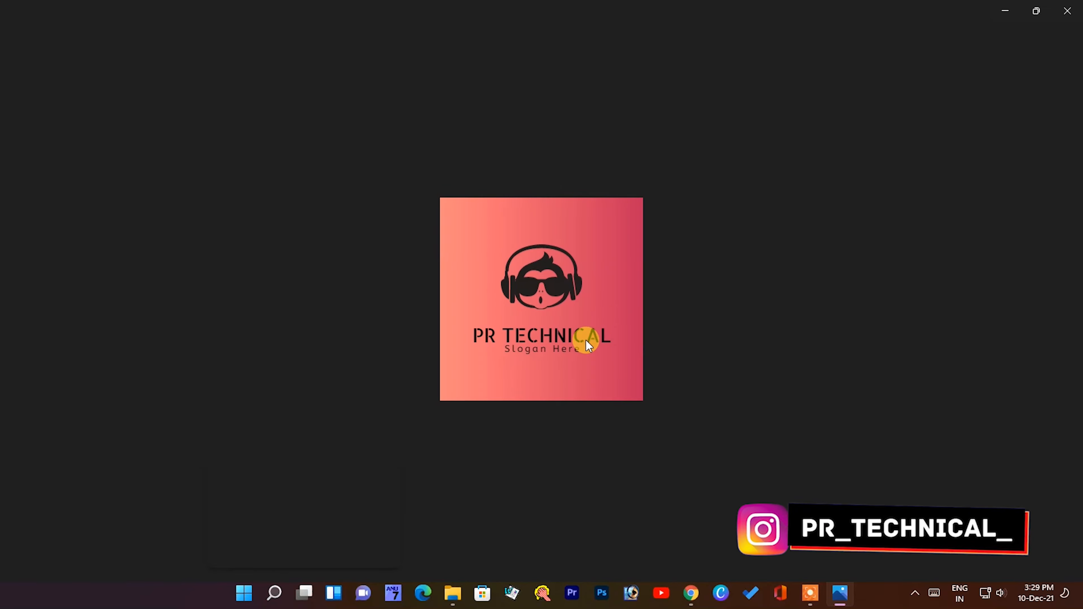
{"action": "double_click", "coordinate": [560, 295]}
{"action": "double_click", "coordinate": [562, 325]}
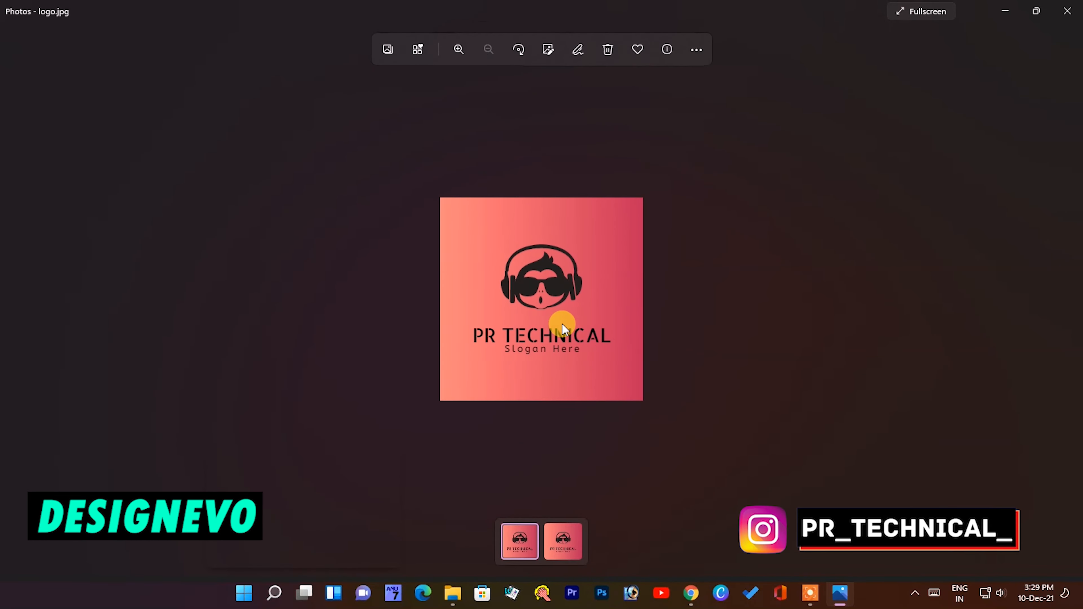
{"action": "left_click", "coordinate": [1067, 10]}
{"action": "left_click", "coordinate": [1067, 9]}
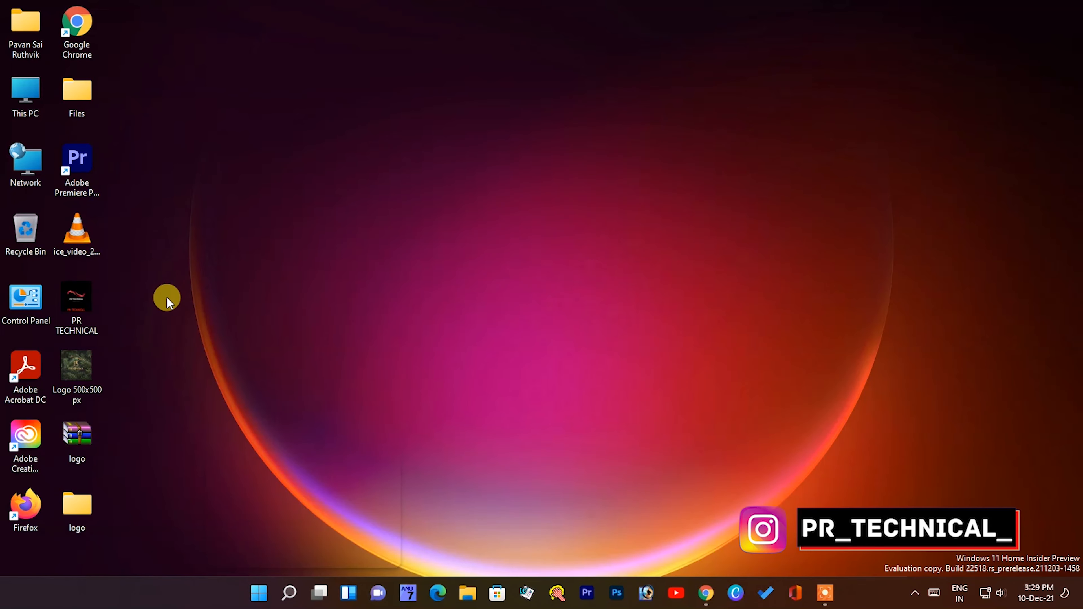
Inspect the PR TECHNICAL.png logo from the desktop, zooming in and back out, and close it.
{"action": "double_click", "coordinate": [61, 292]}
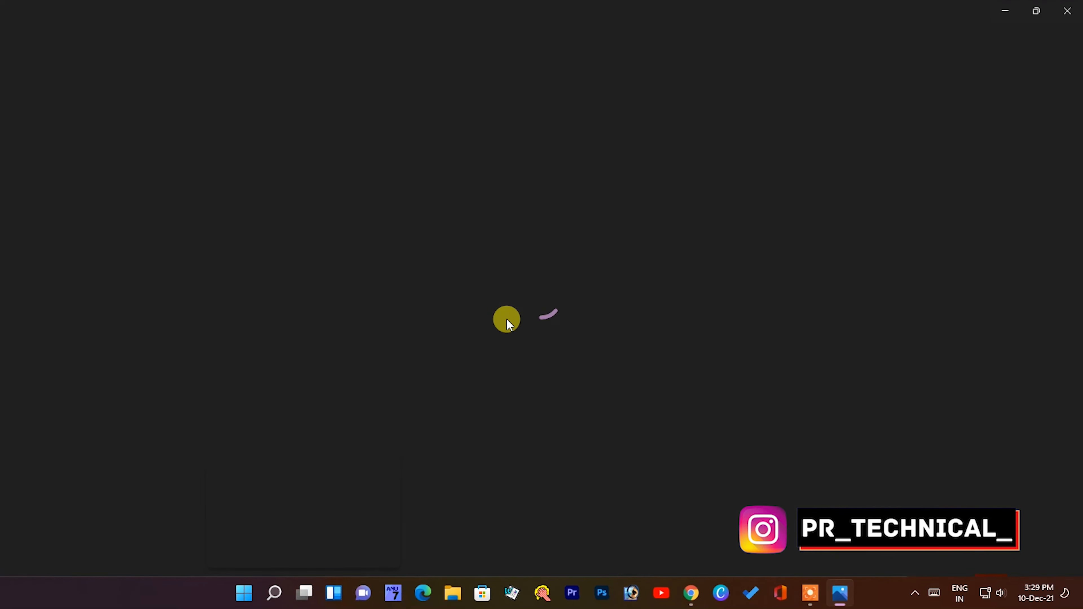
{"action": "double_click", "coordinate": [579, 298]}
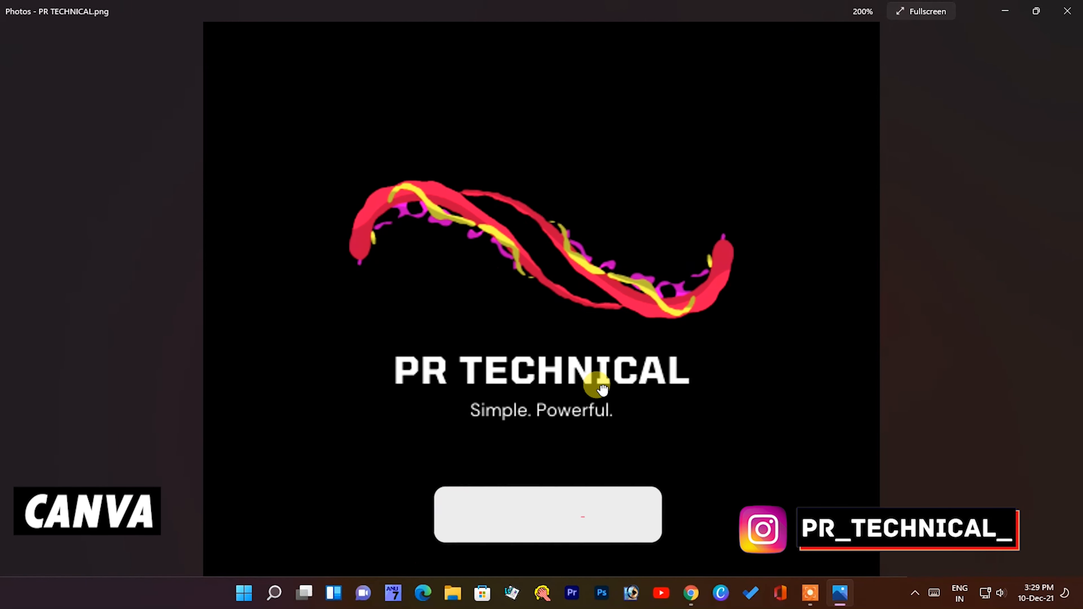
{"action": "double_click", "coordinate": [619, 331]}
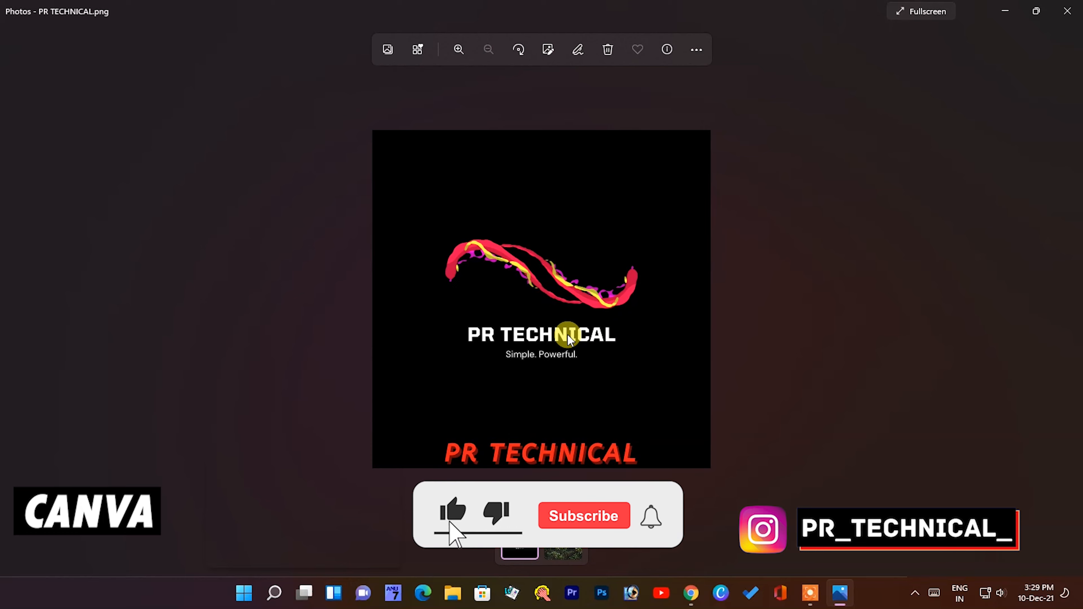
{"action": "left_click", "coordinate": [1079, 3]}
Open the "Logo 500x500 px" image from the desktop for viewing.
{"action": "double_click", "coordinate": [69, 375]}
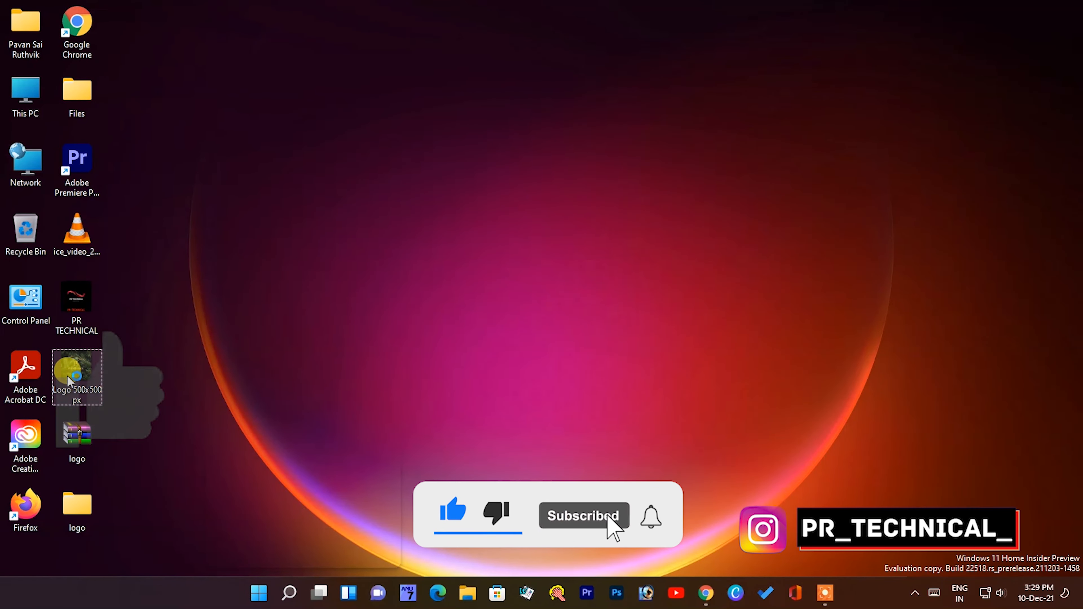